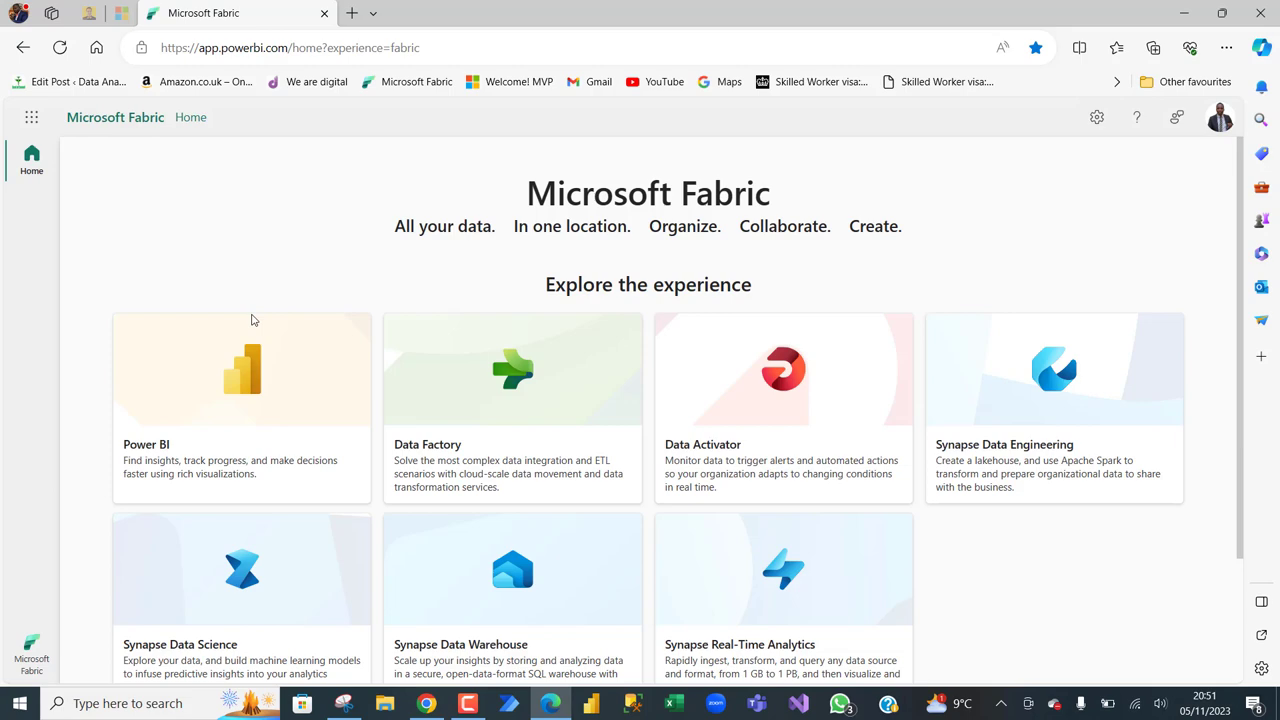
Create a workspace named 'KQL Database' from Power BI and switch to Real-Time Analytics.
click(215, 381)
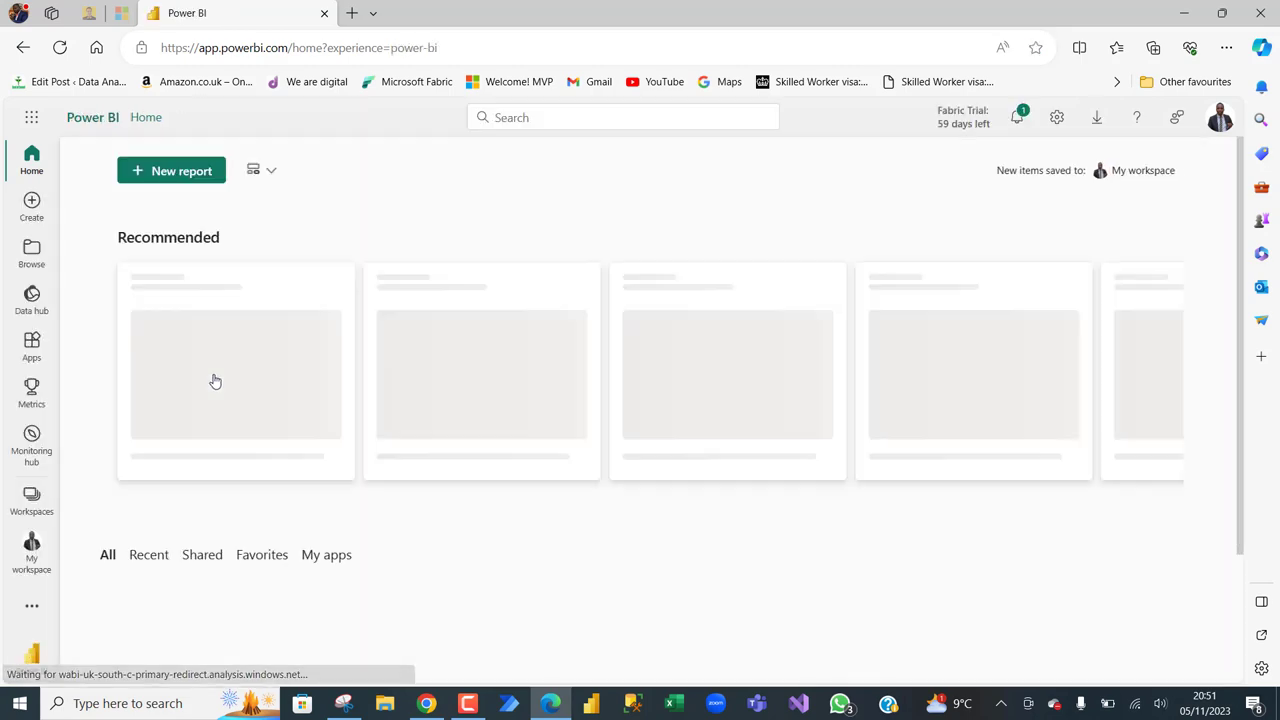
click(22, 499)
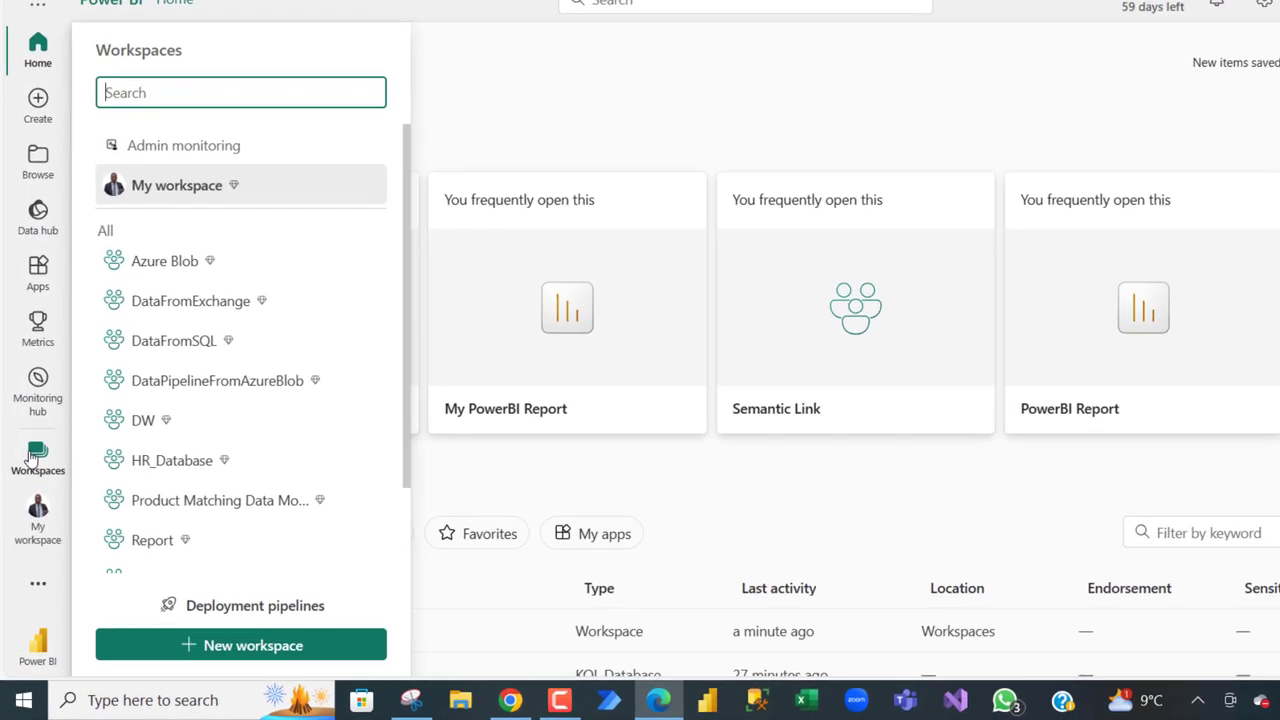
click(215, 645)
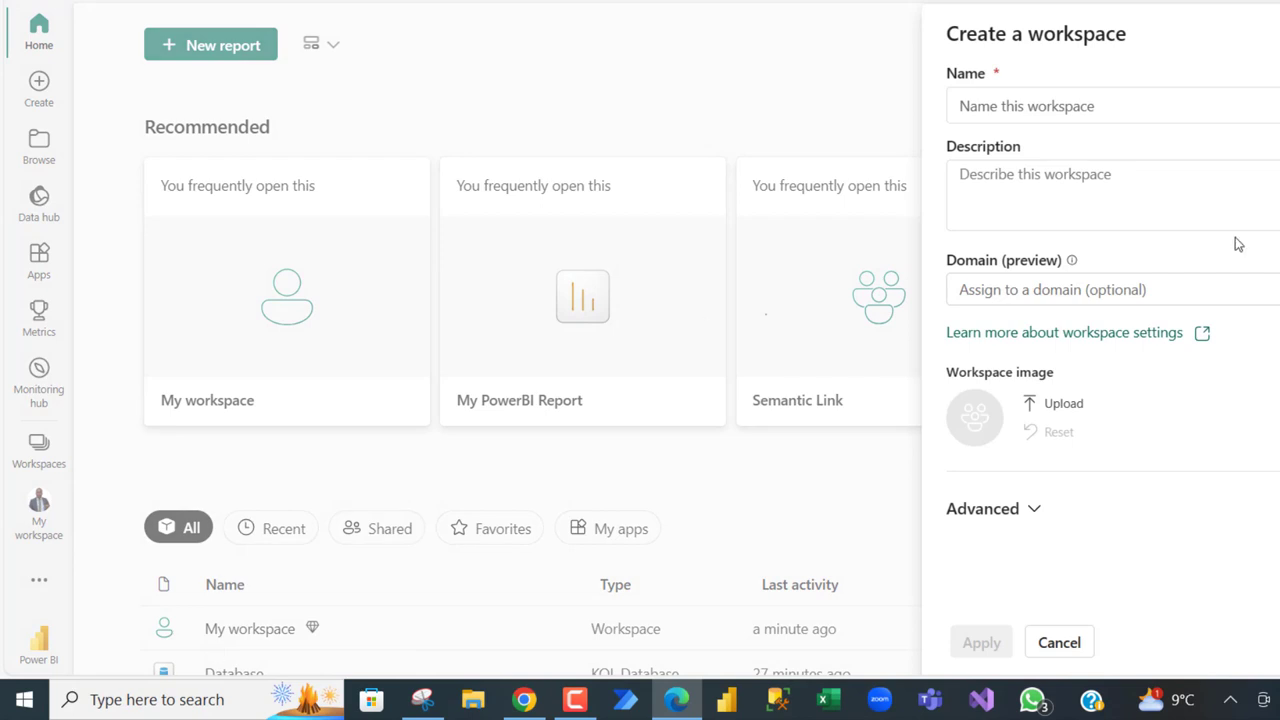
click(1063, 113)
text(KQL Database)
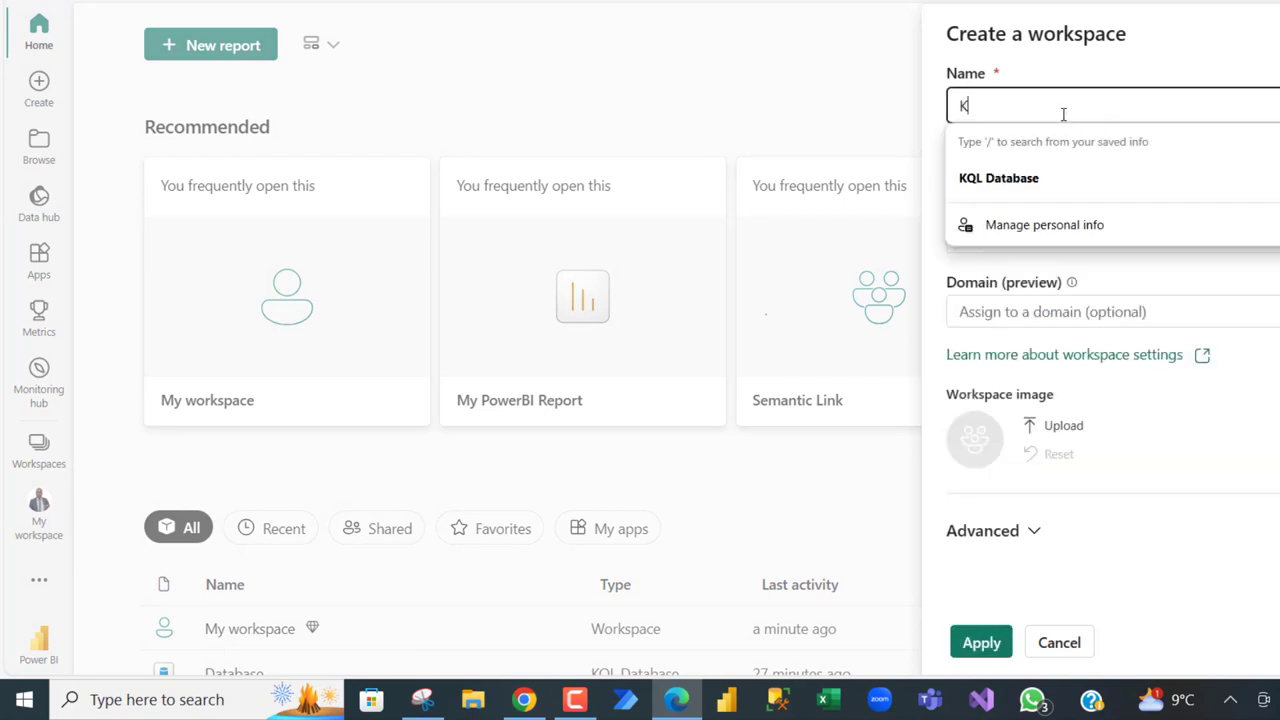
click(1047, 183)
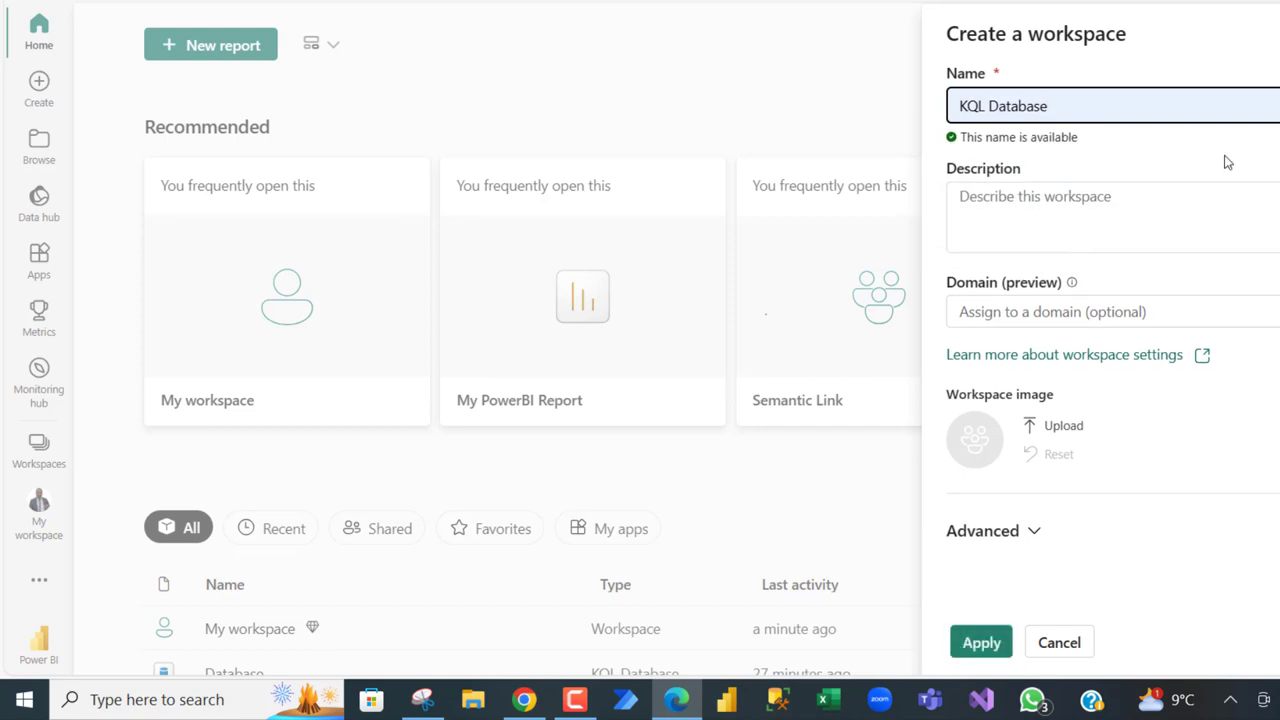
click(976, 646)
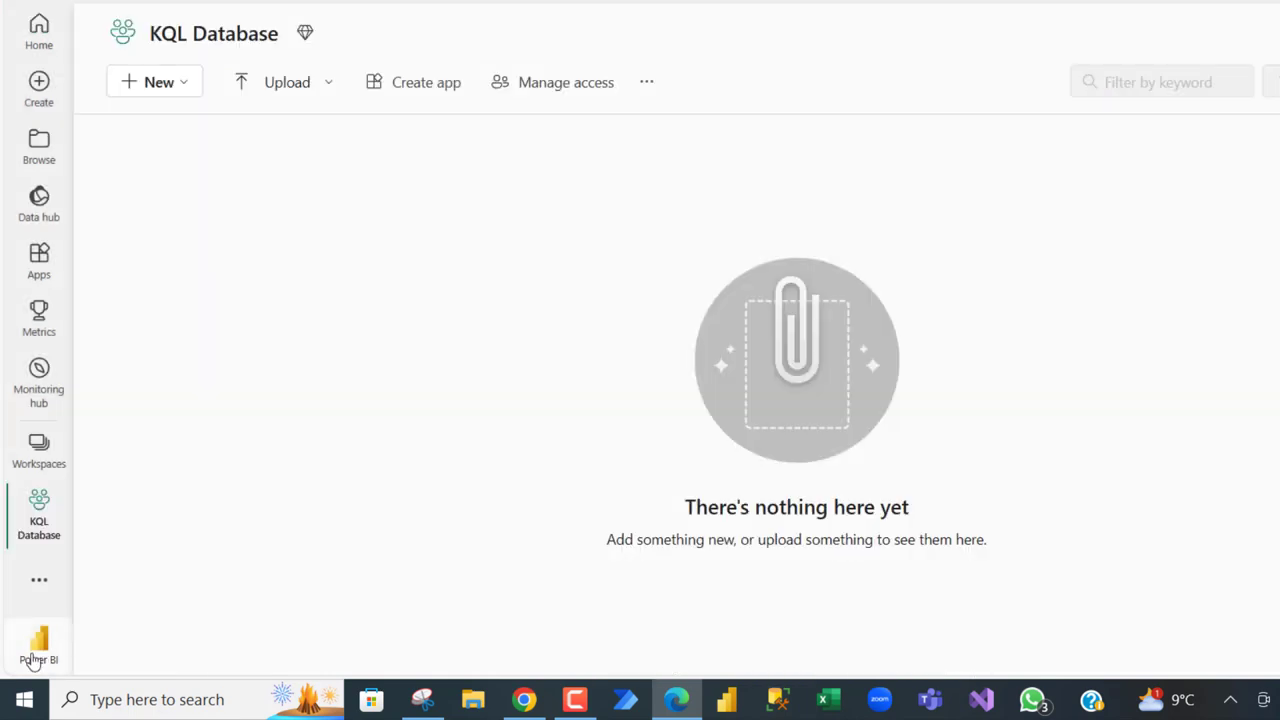
click(37, 652)
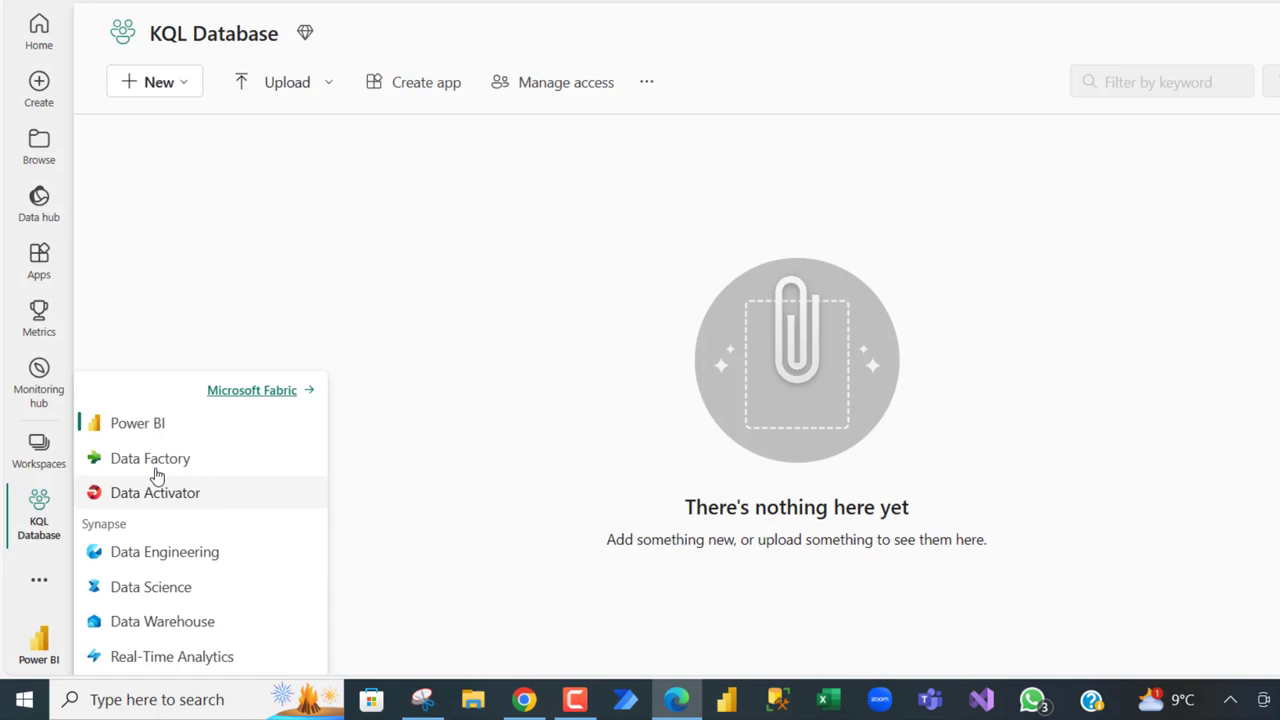
click(170, 656)
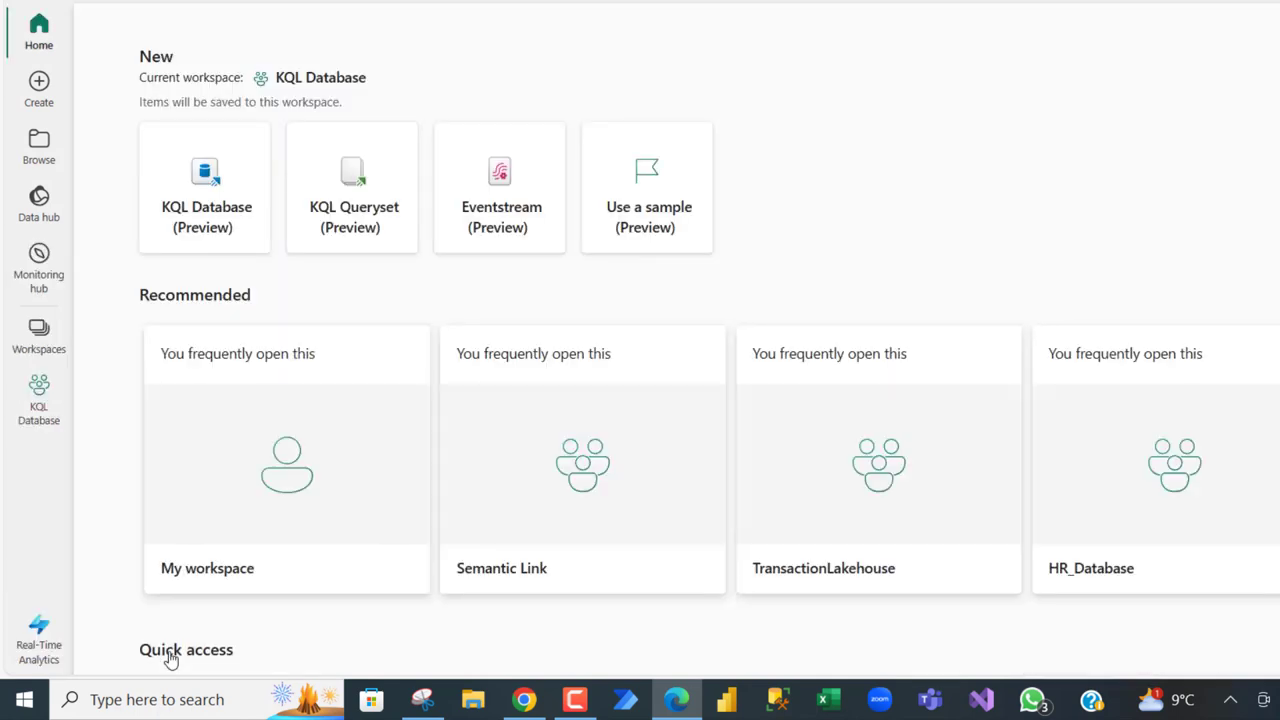
Create a KQL database named 'Database', keeping the default New database type.
click(212, 175)
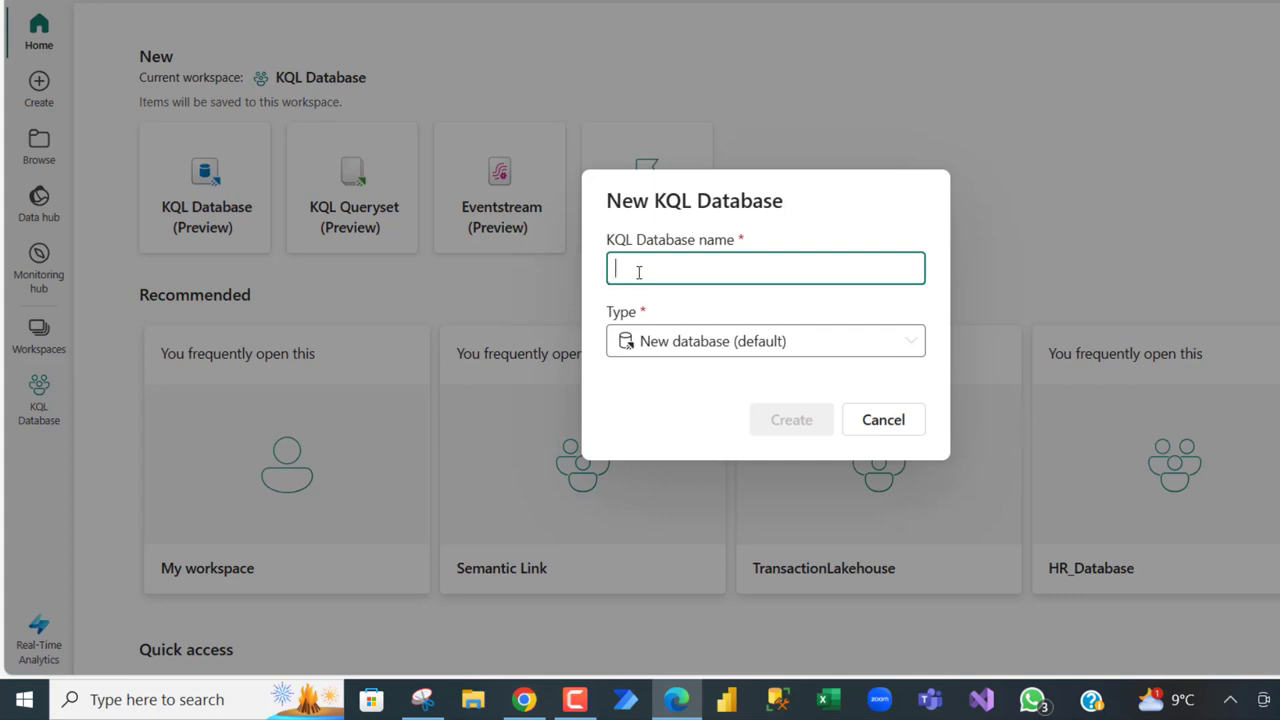
text(Data)
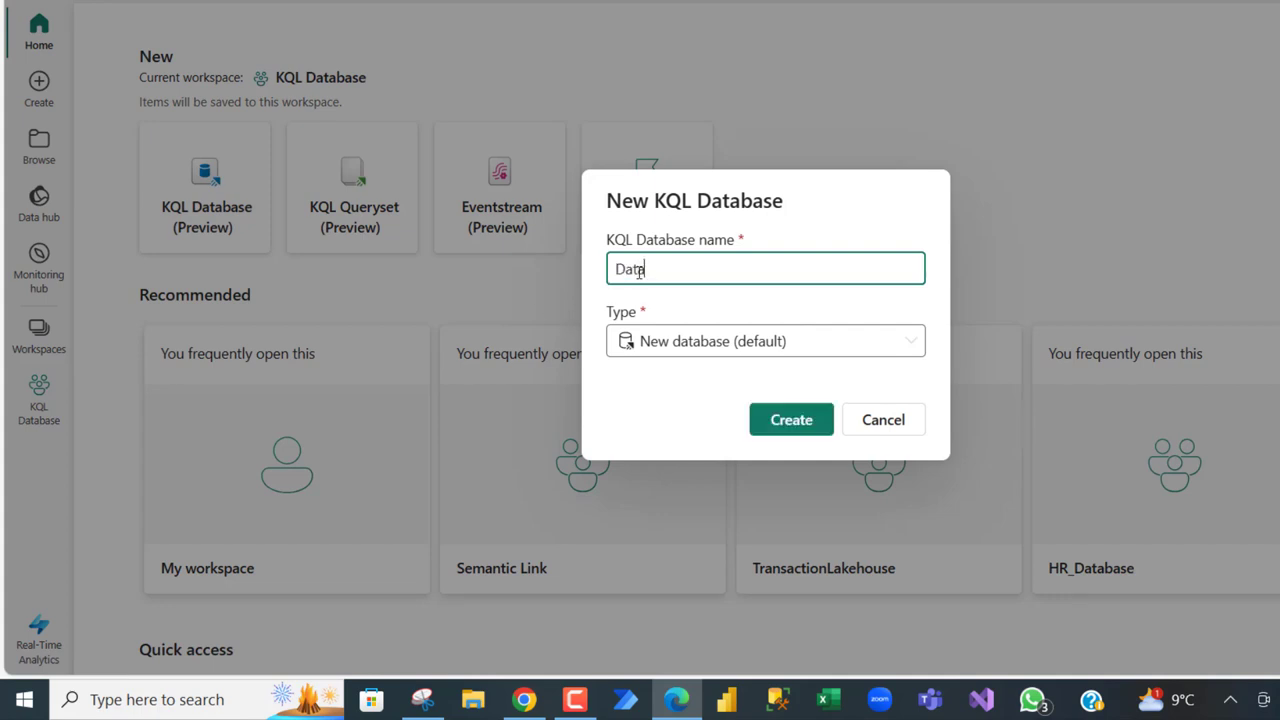
text(base)
click(735, 346)
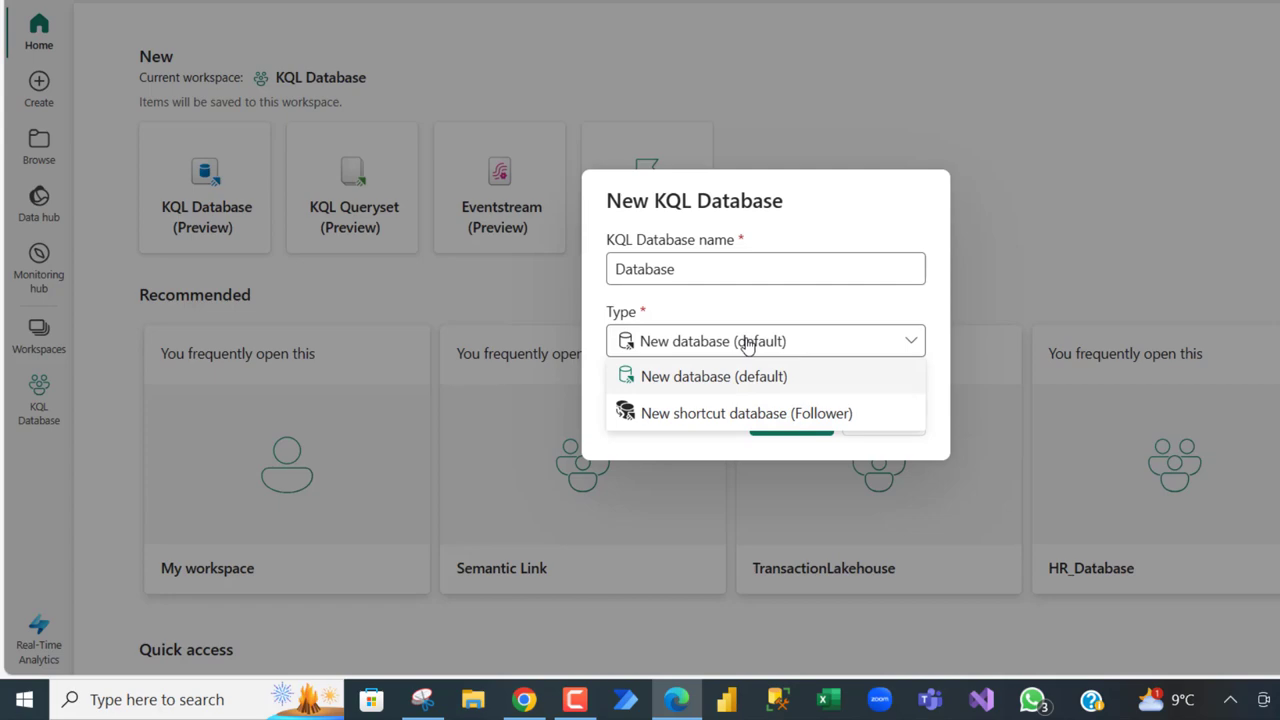
click(752, 347)
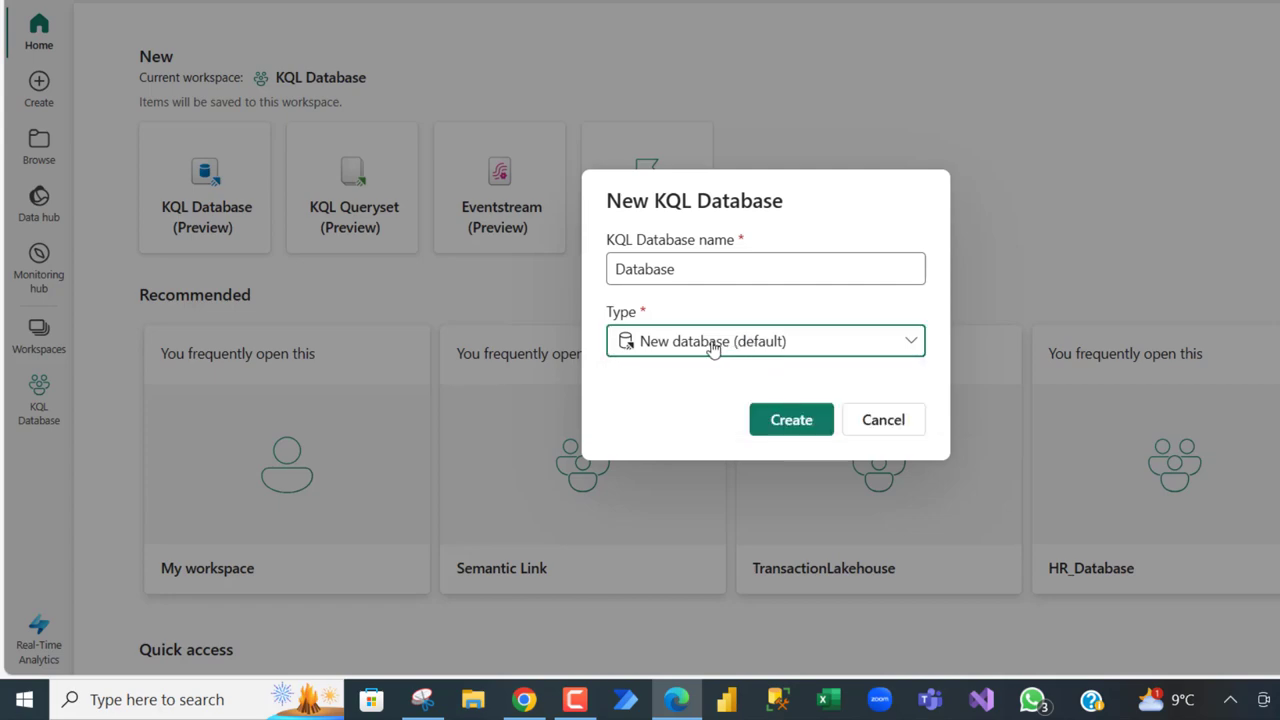
click(789, 421)
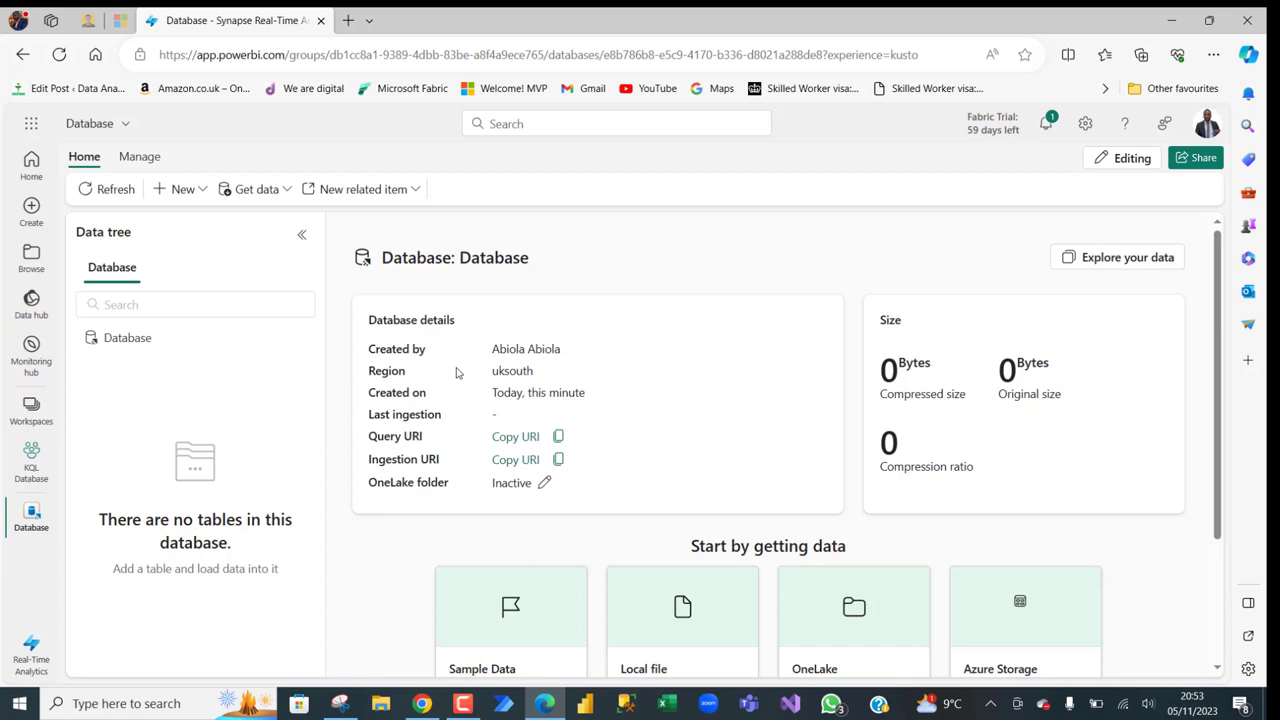
Start a new table named 'fTransaction' and move on to choosing its source type.
click(193, 192)
click(180, 217)
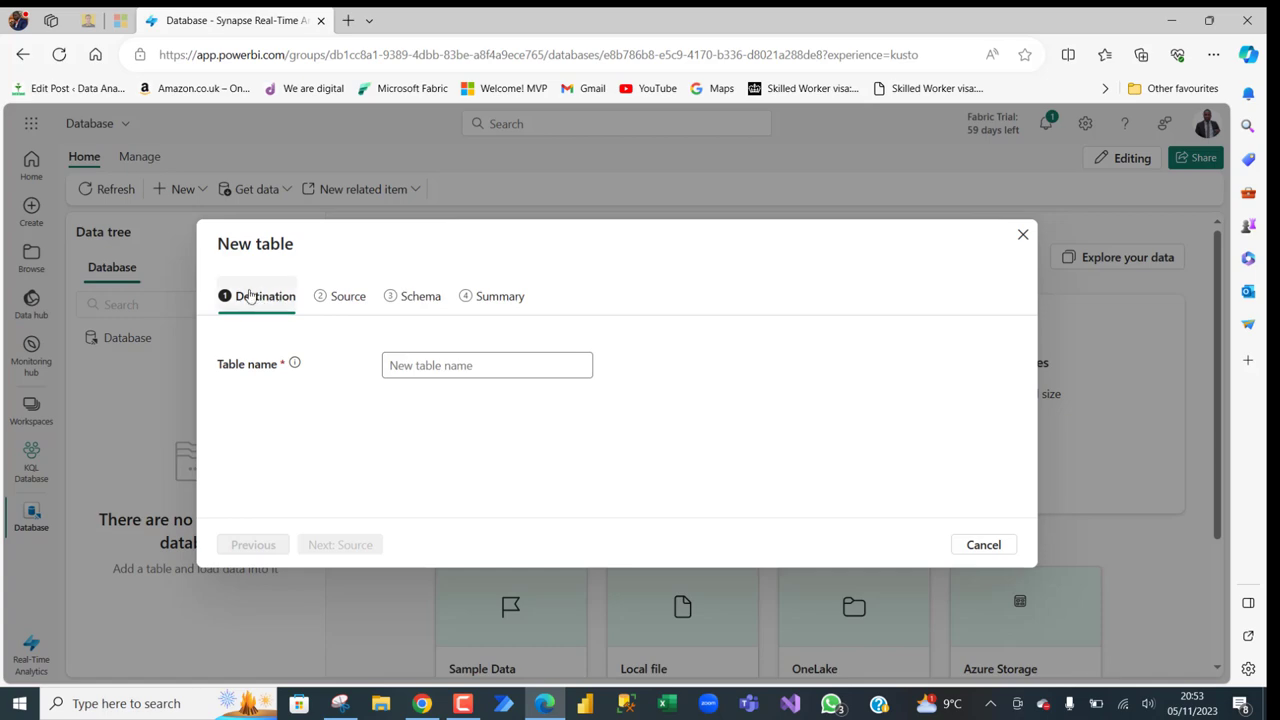
click(400, 366)
text(f)
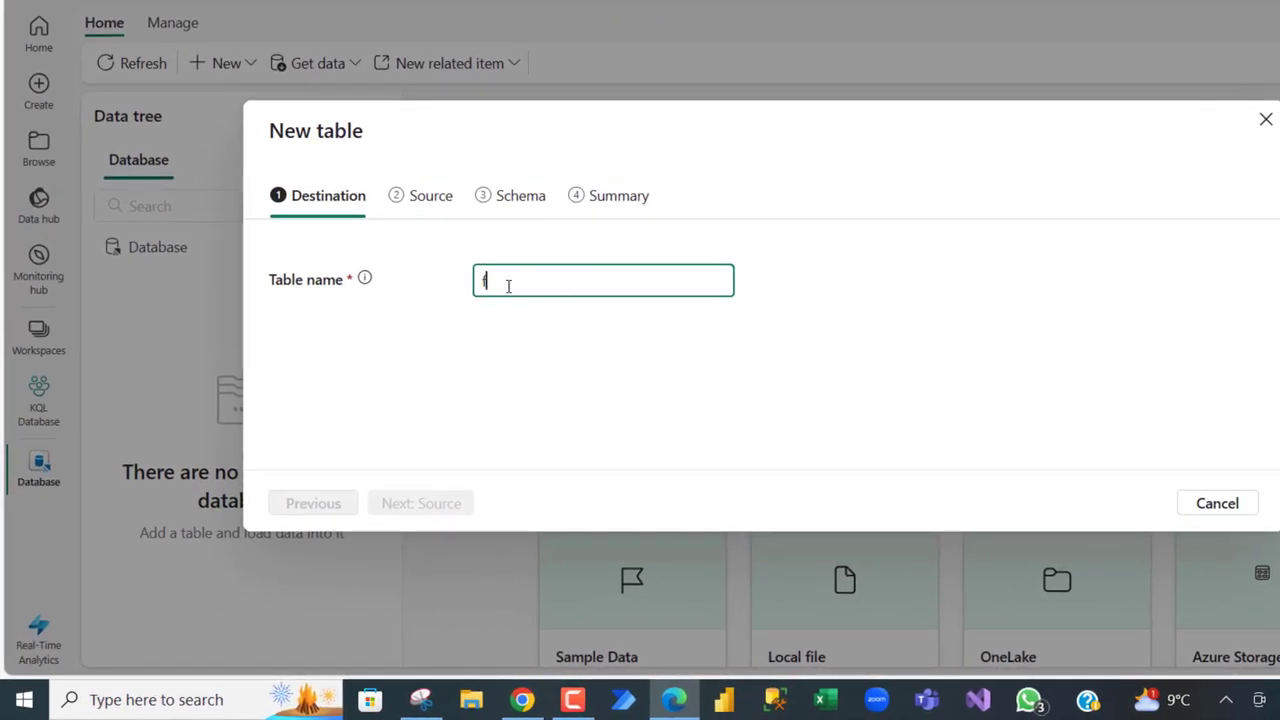
text(Transaction)
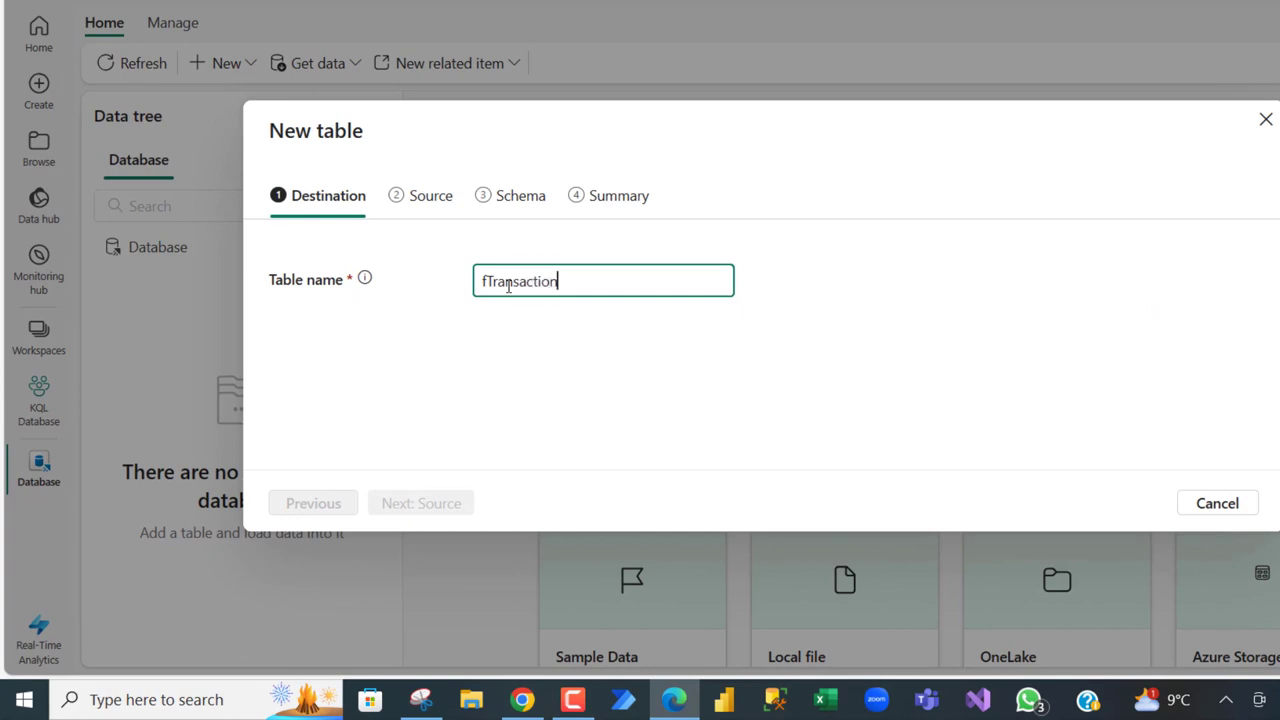
click(734, 328)
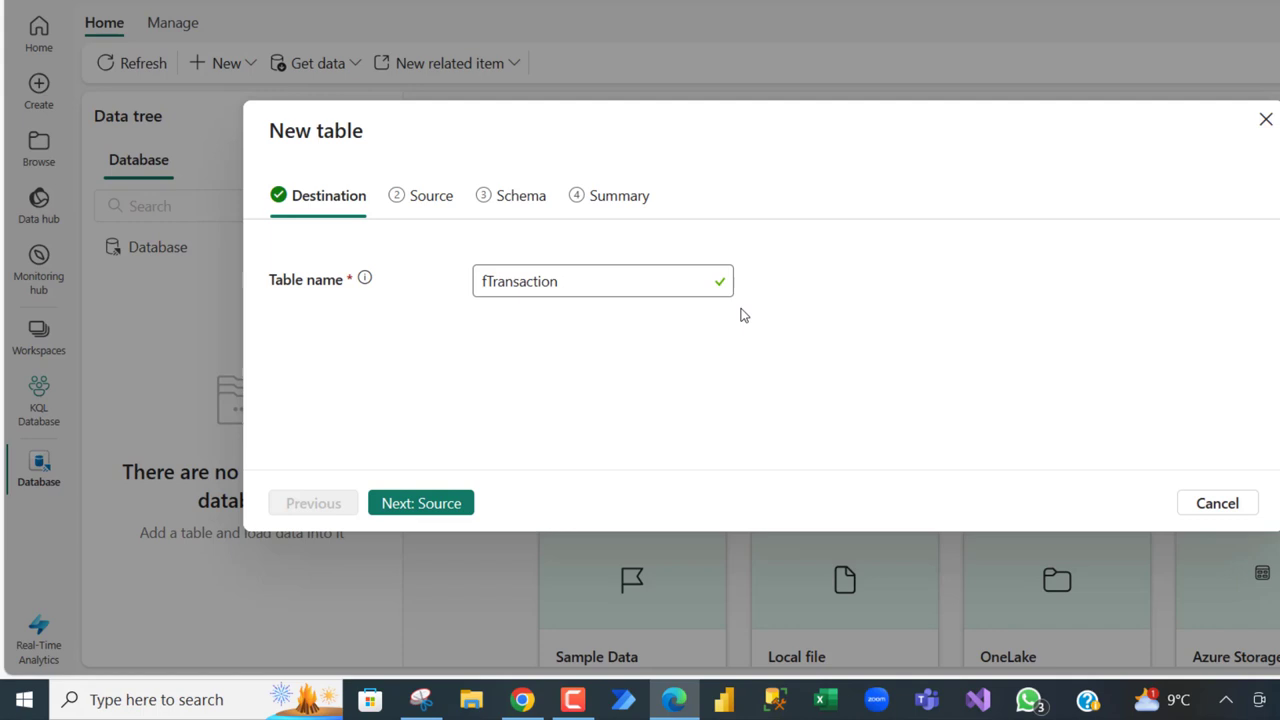
click(434, 506)
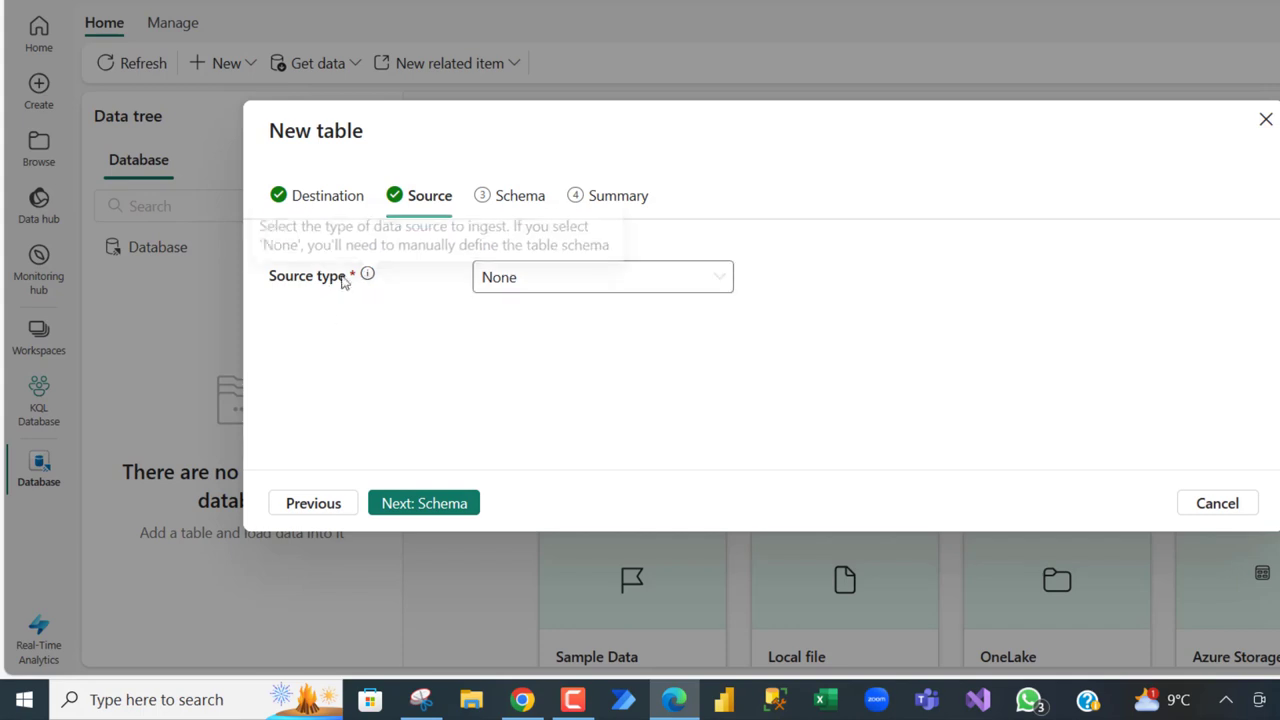
click(720, 288)
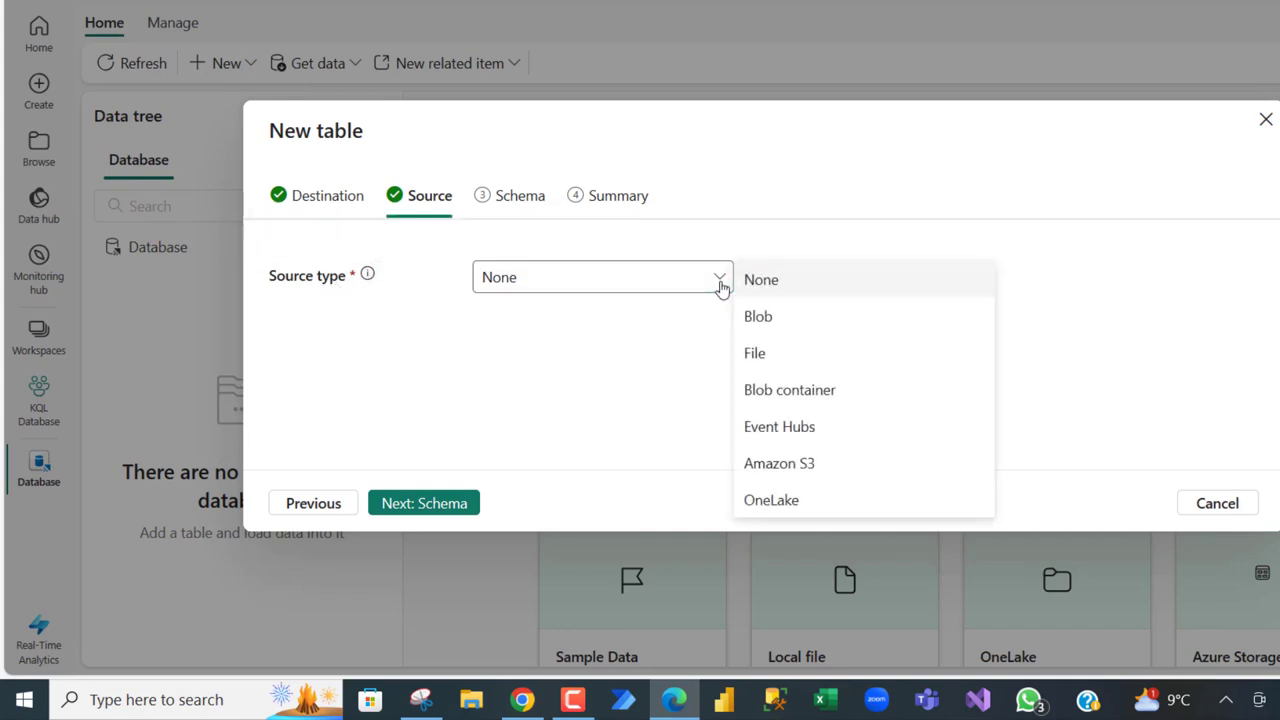
Choose File as the source and upload KQL Dataset.csv for the table.
click(767, 358)
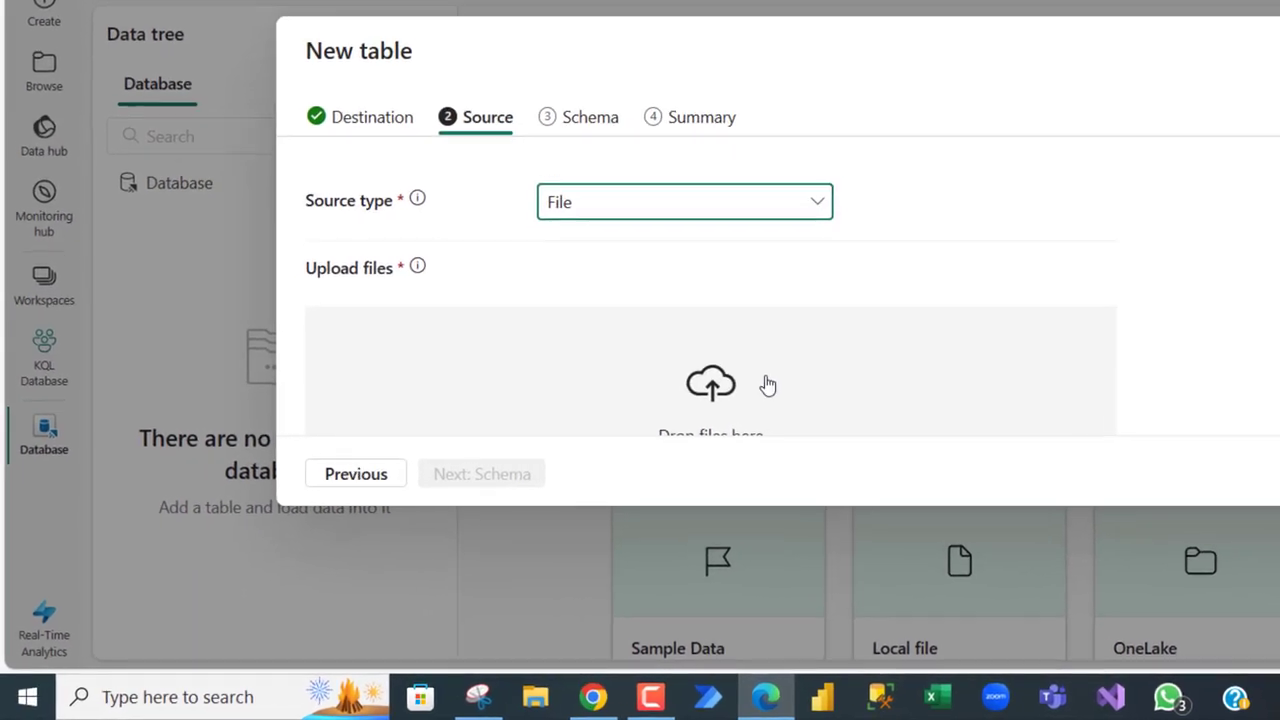
click(675, 422)
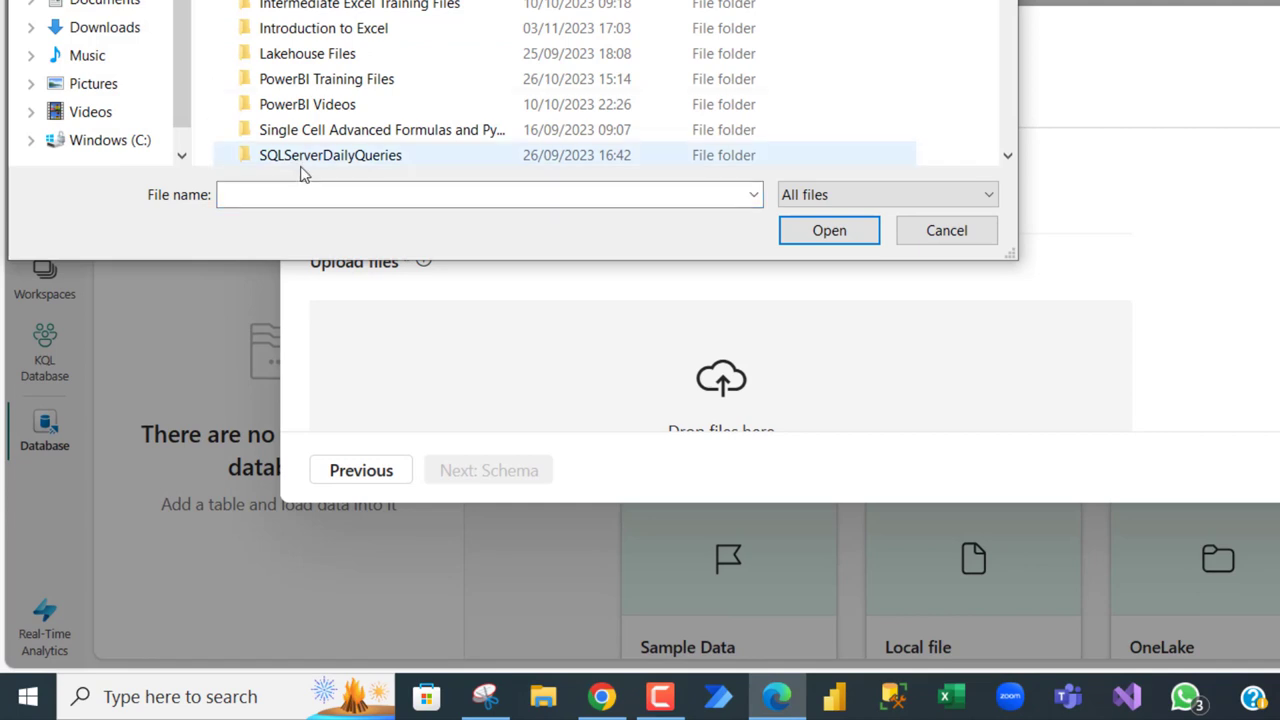
text(kq)
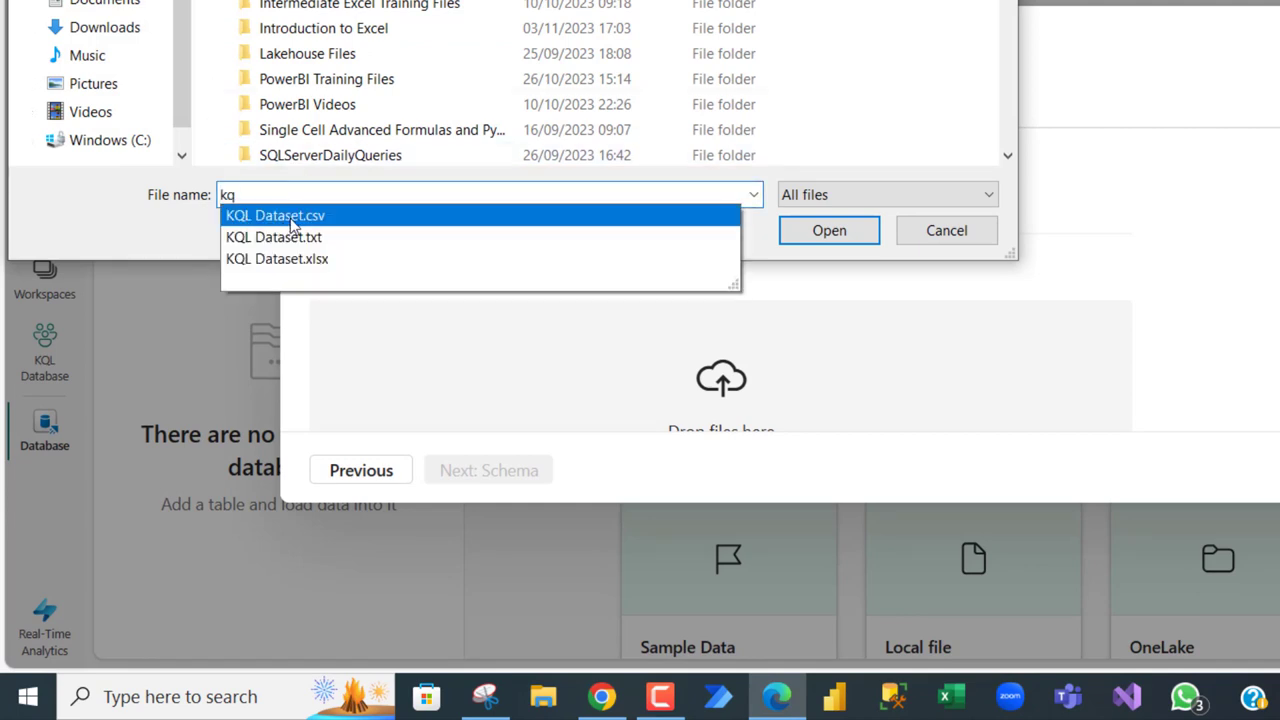
click(290, 220)
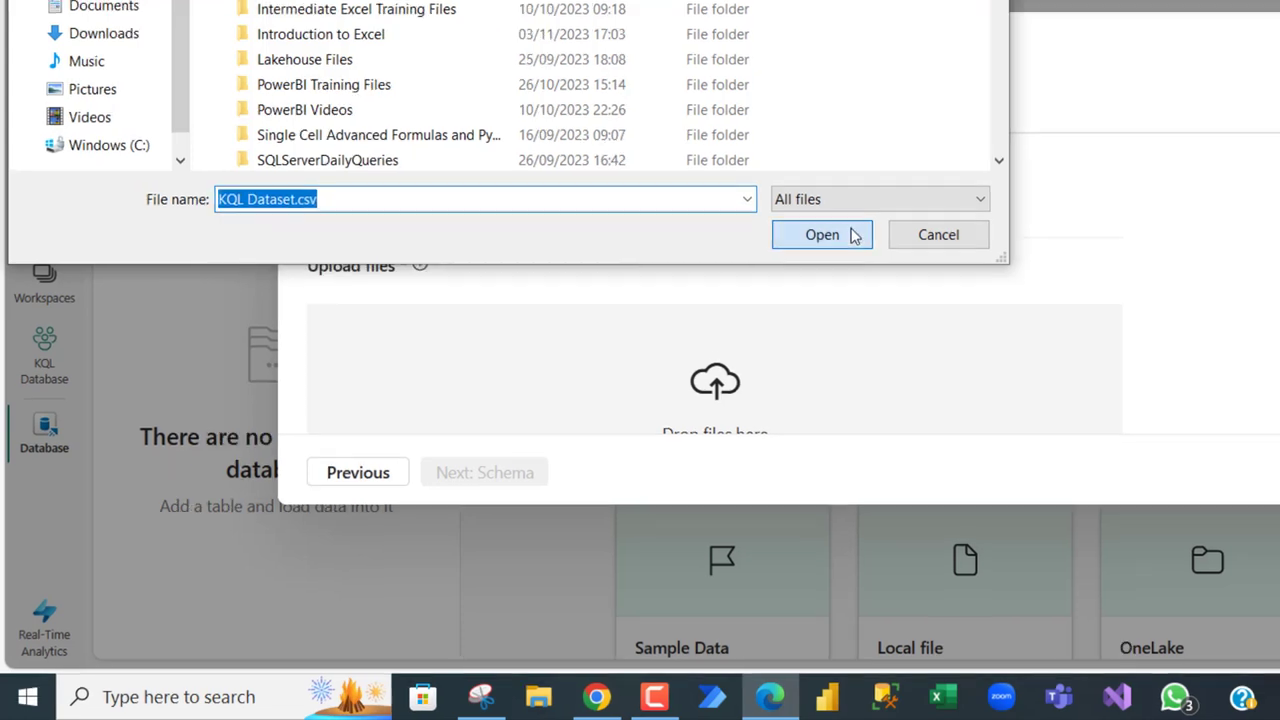
click(874, 230)
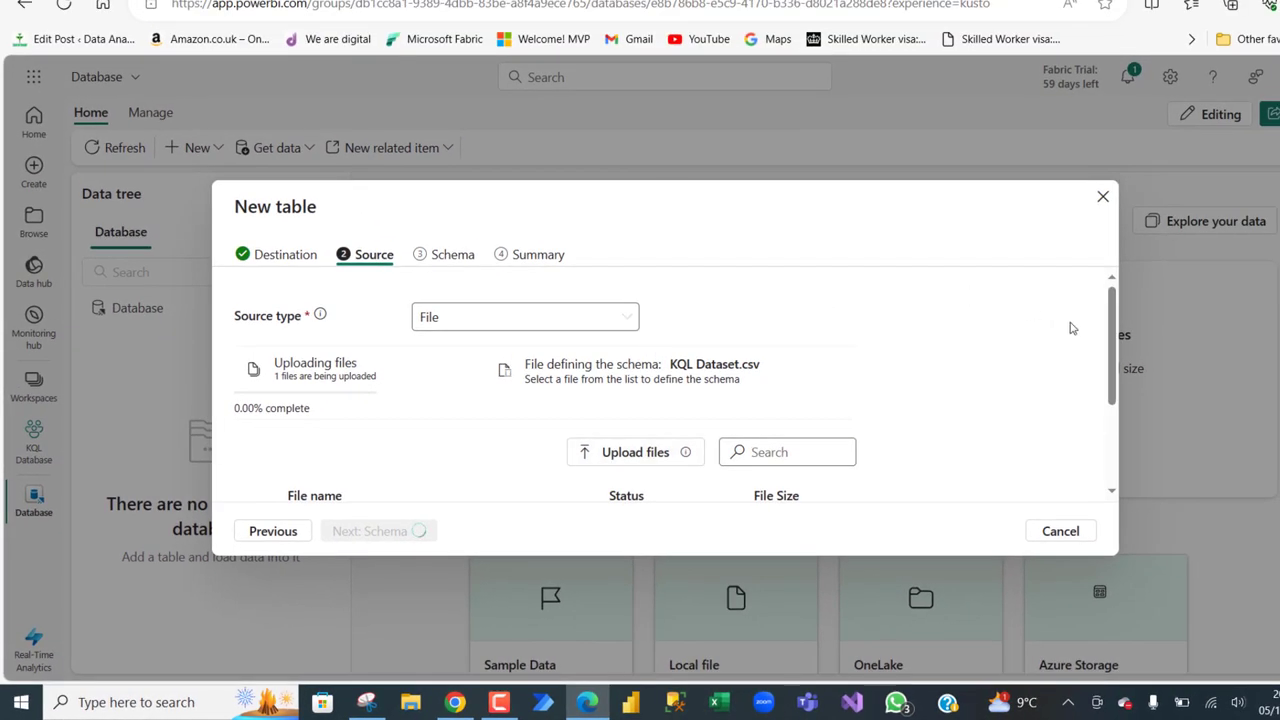
drag(1115, 350, 1118, 397)
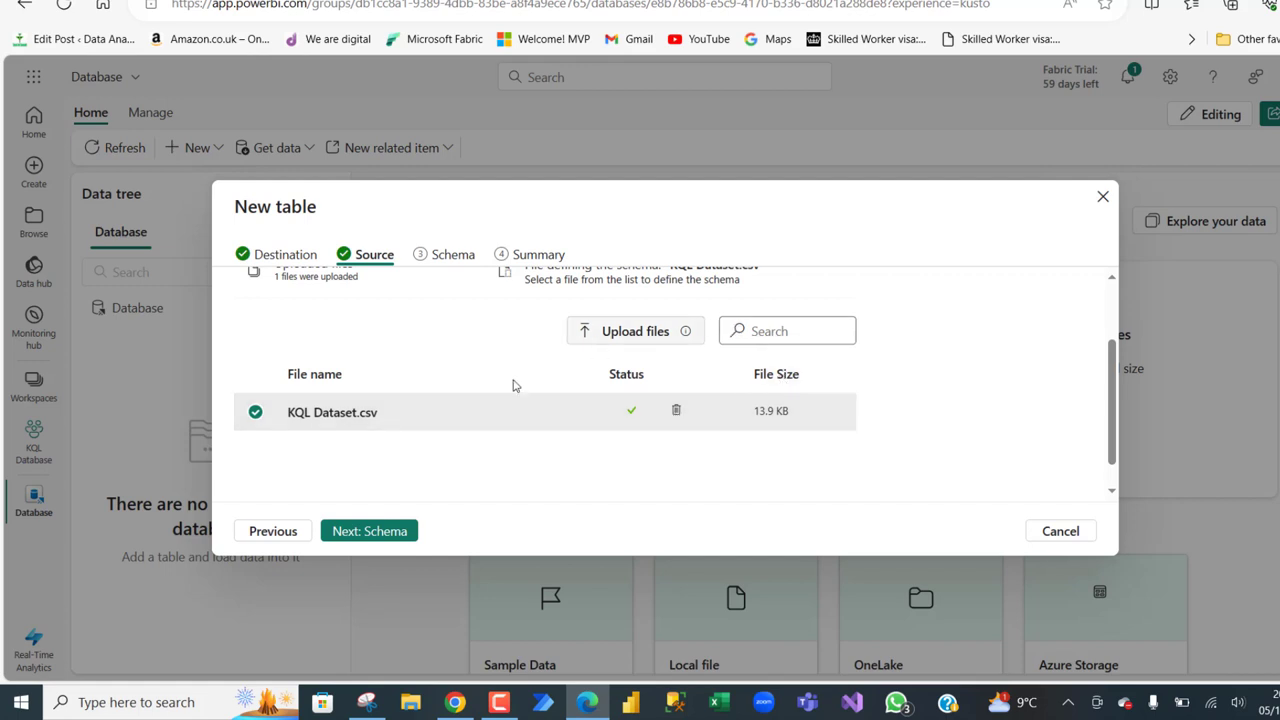
Go to the Schema step, review the generated table and mapping commands, then return to the preview.
click(367, 534)
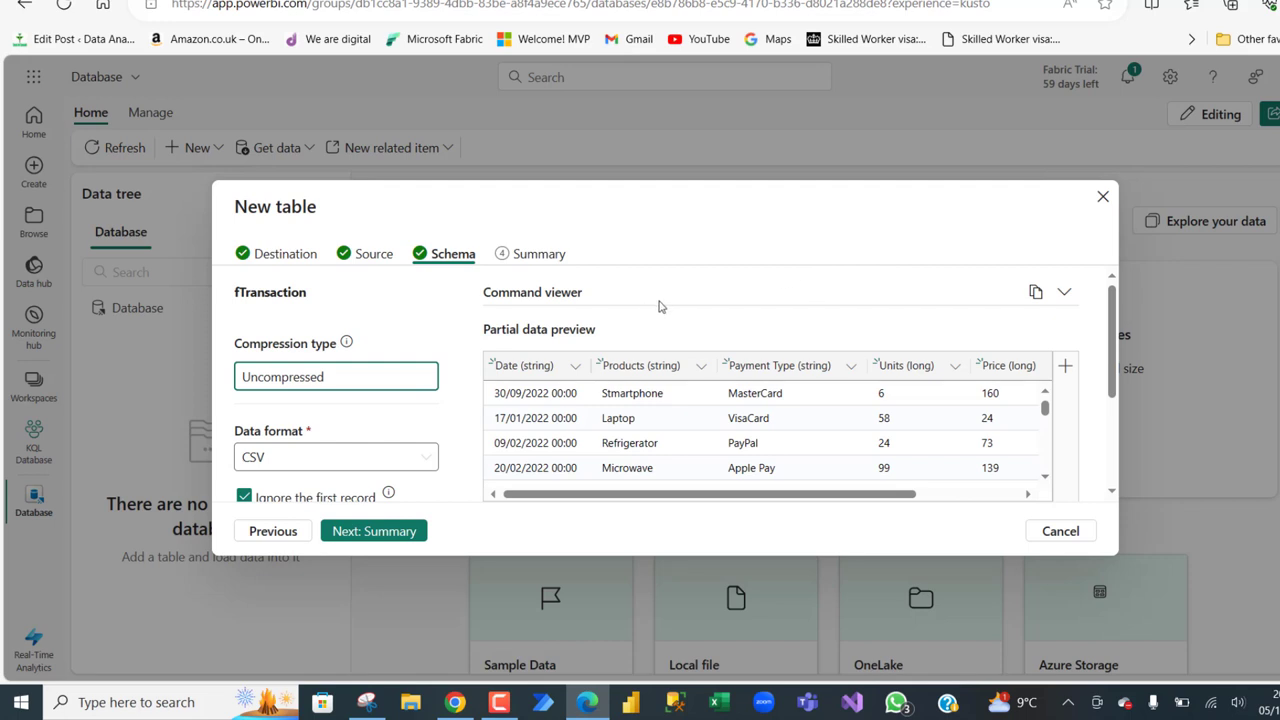
click(1063, 293)
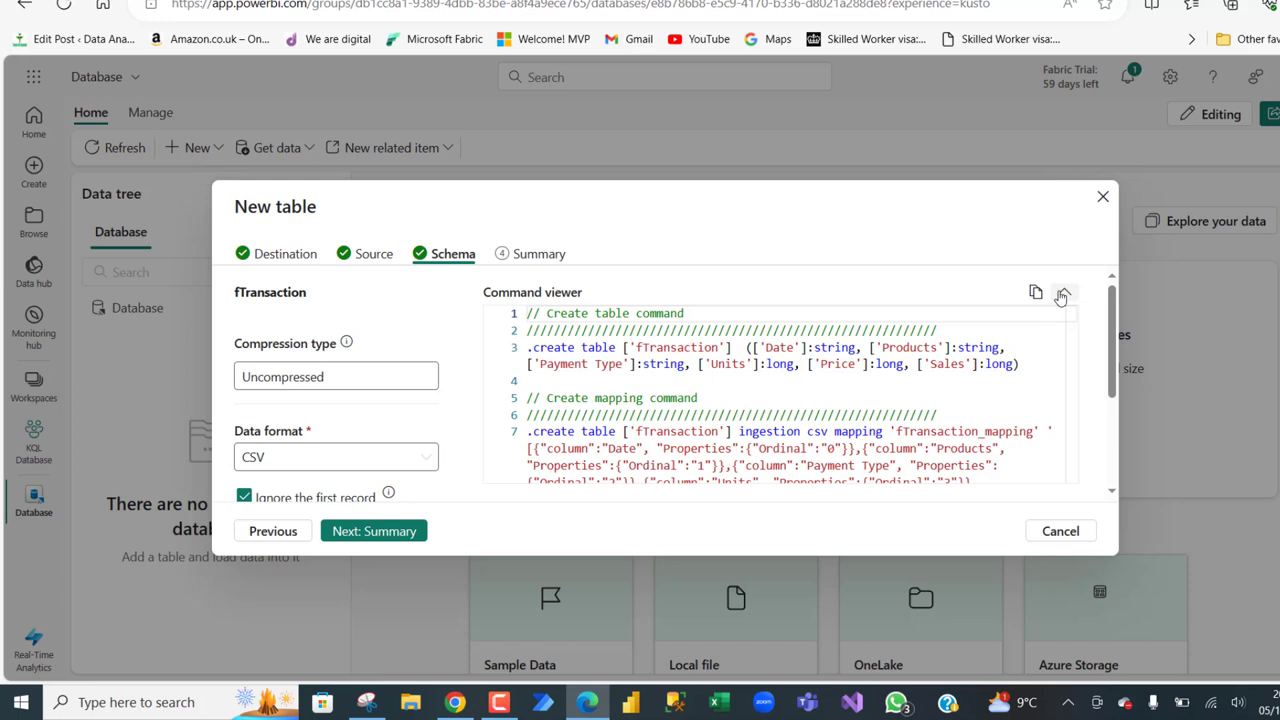
click(1063, 294)
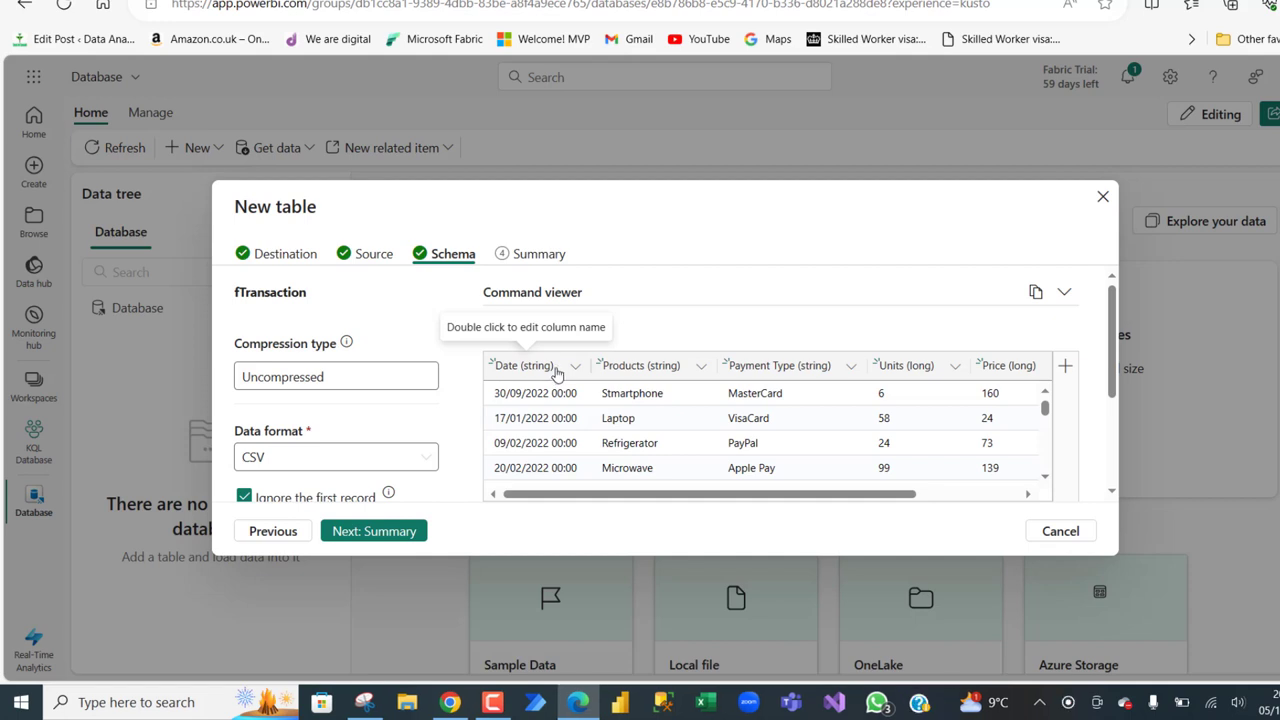
click(574, 369)
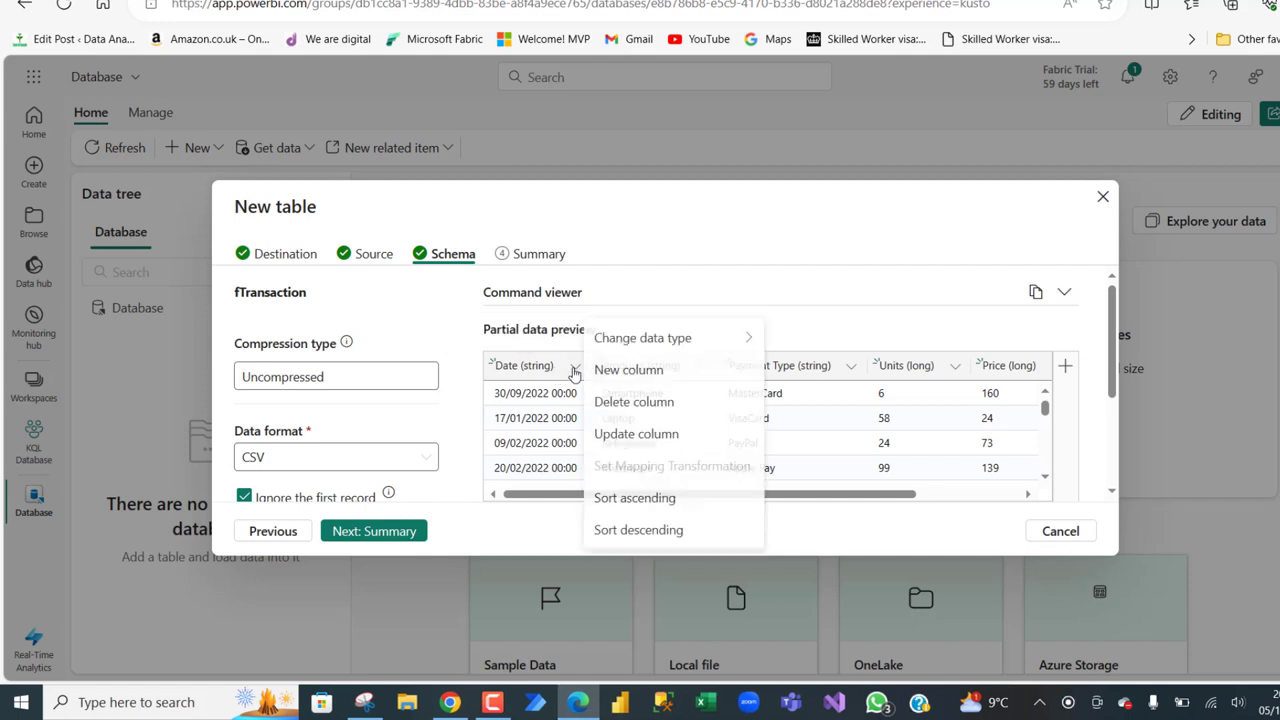
mouse_move(683, 341)
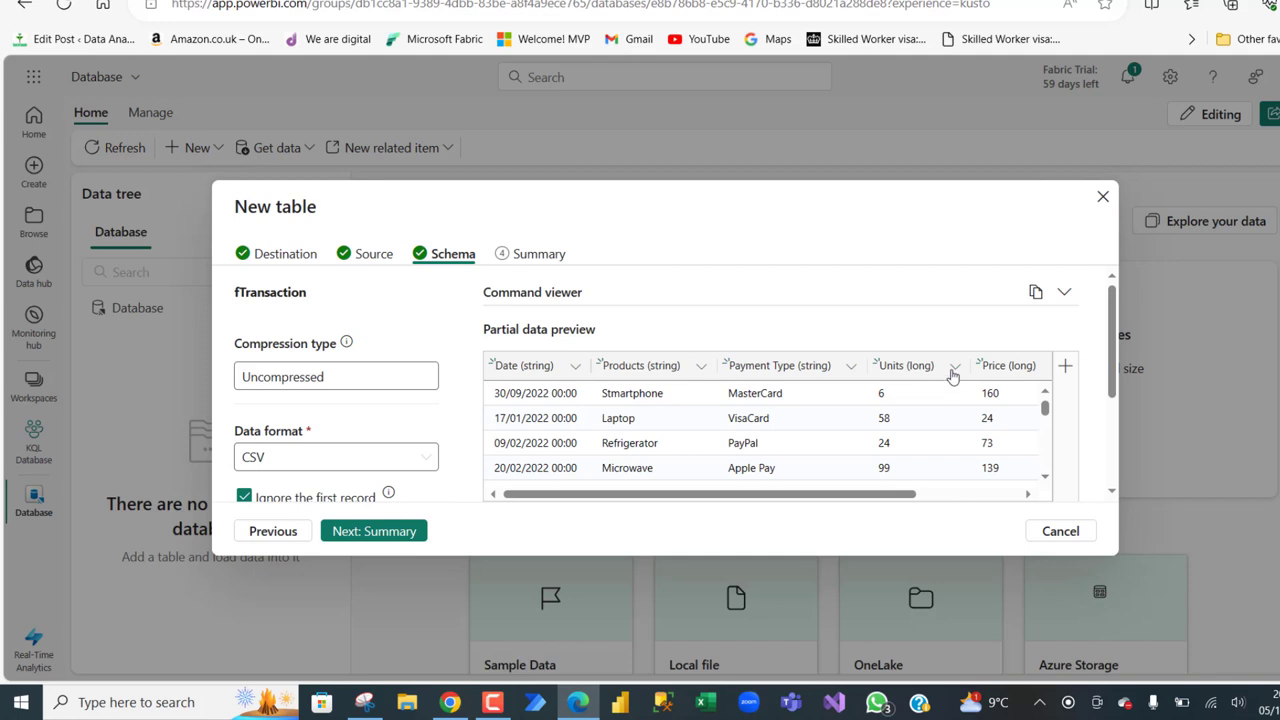
click(953, 370)
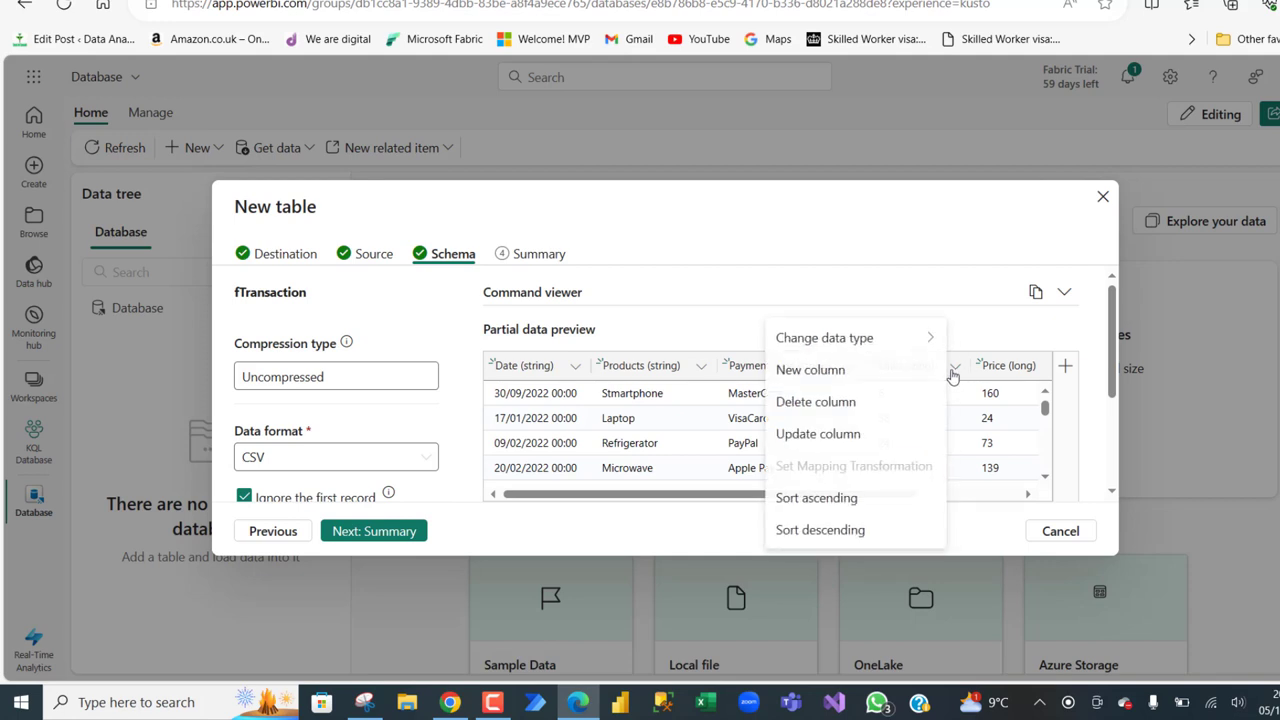
mouse_move(878, 344)
click(968, 370)
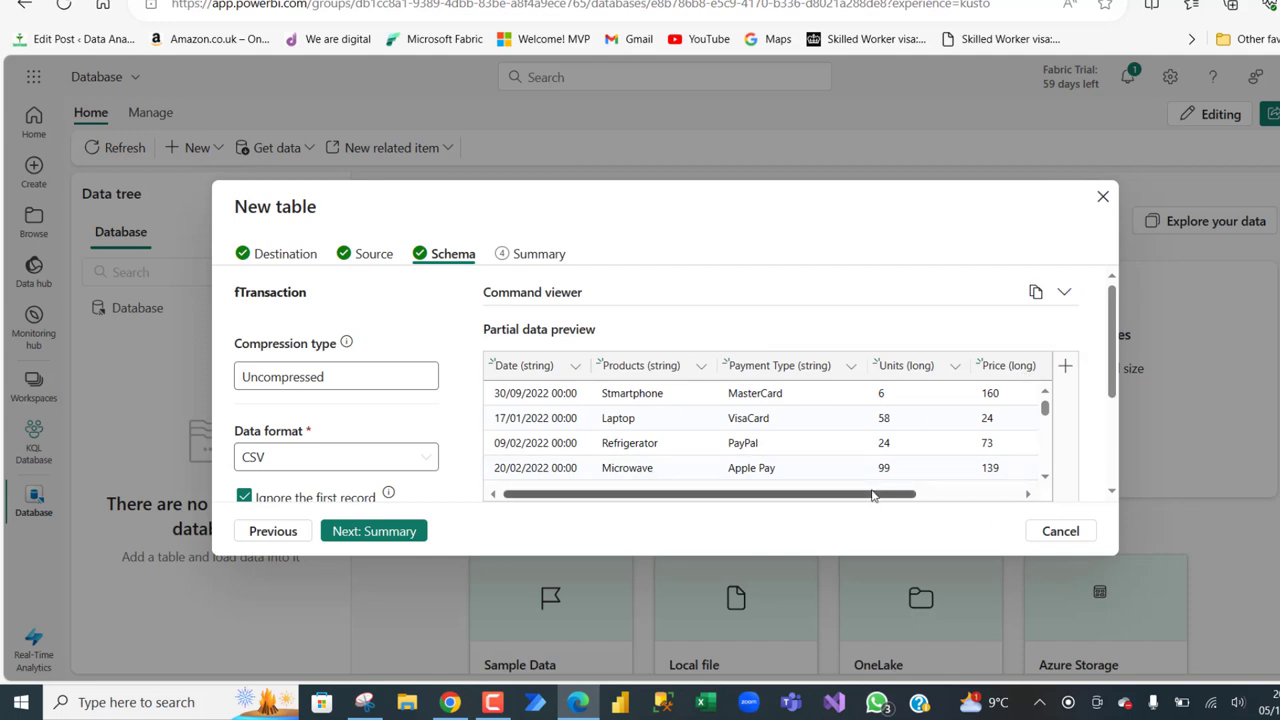
drag(880, 493, 961, 493)
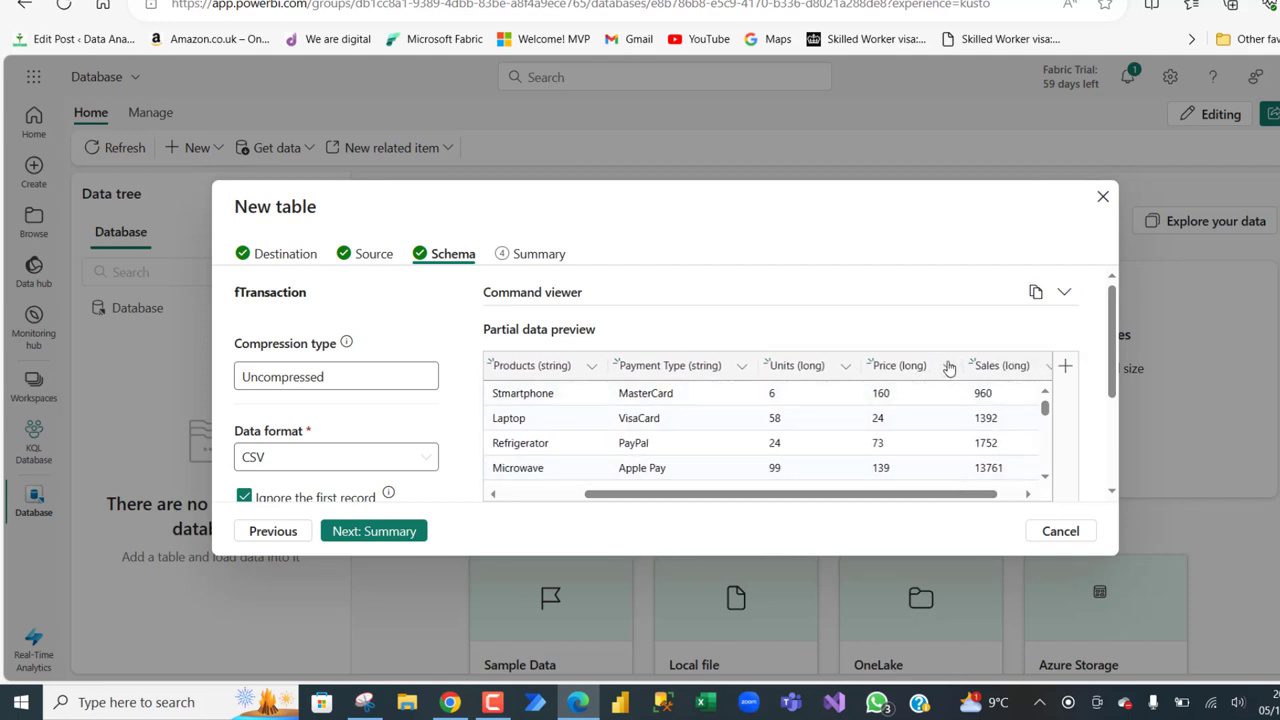
click(949, 366)
mouse_move(836, 342)
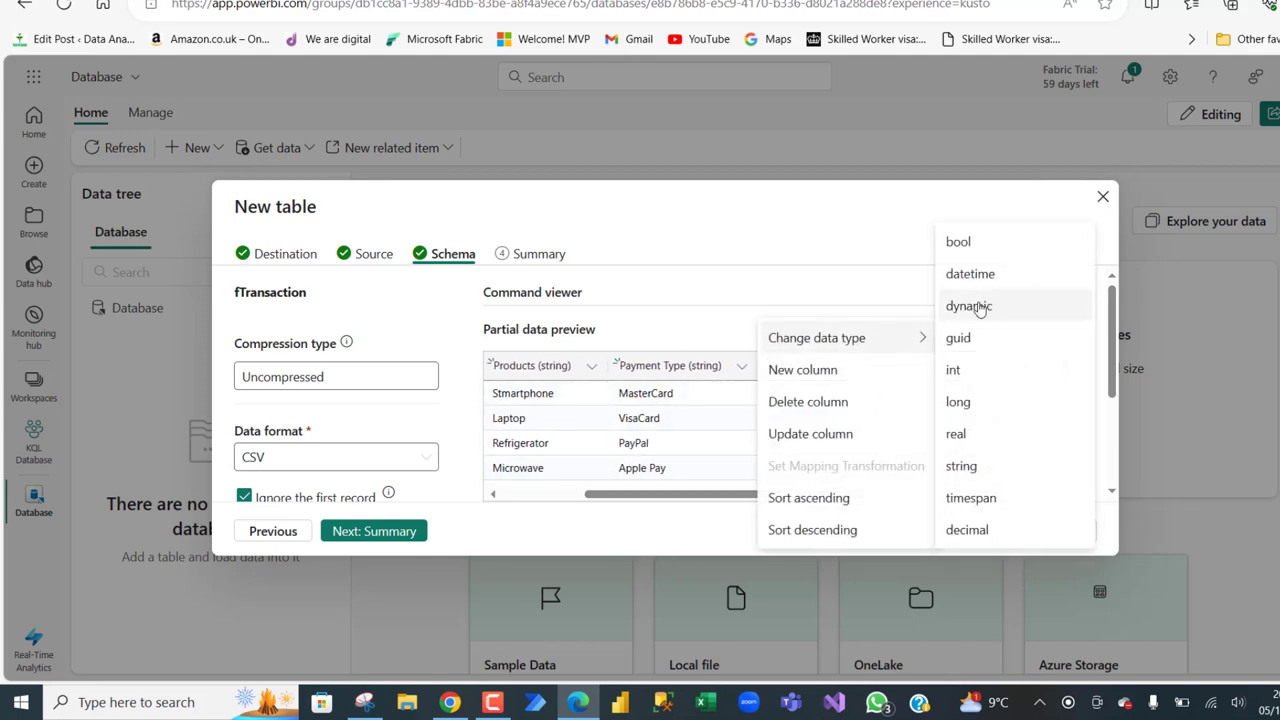
click(955, 371)
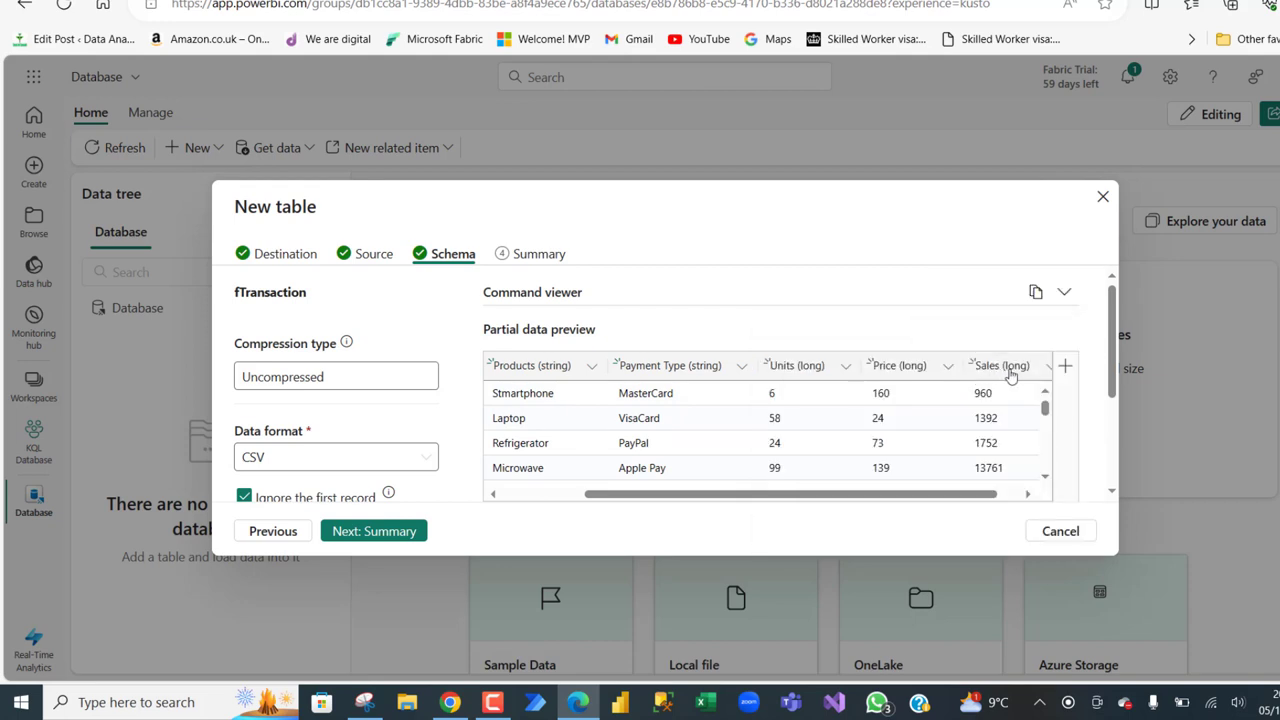
click(1046, 367)
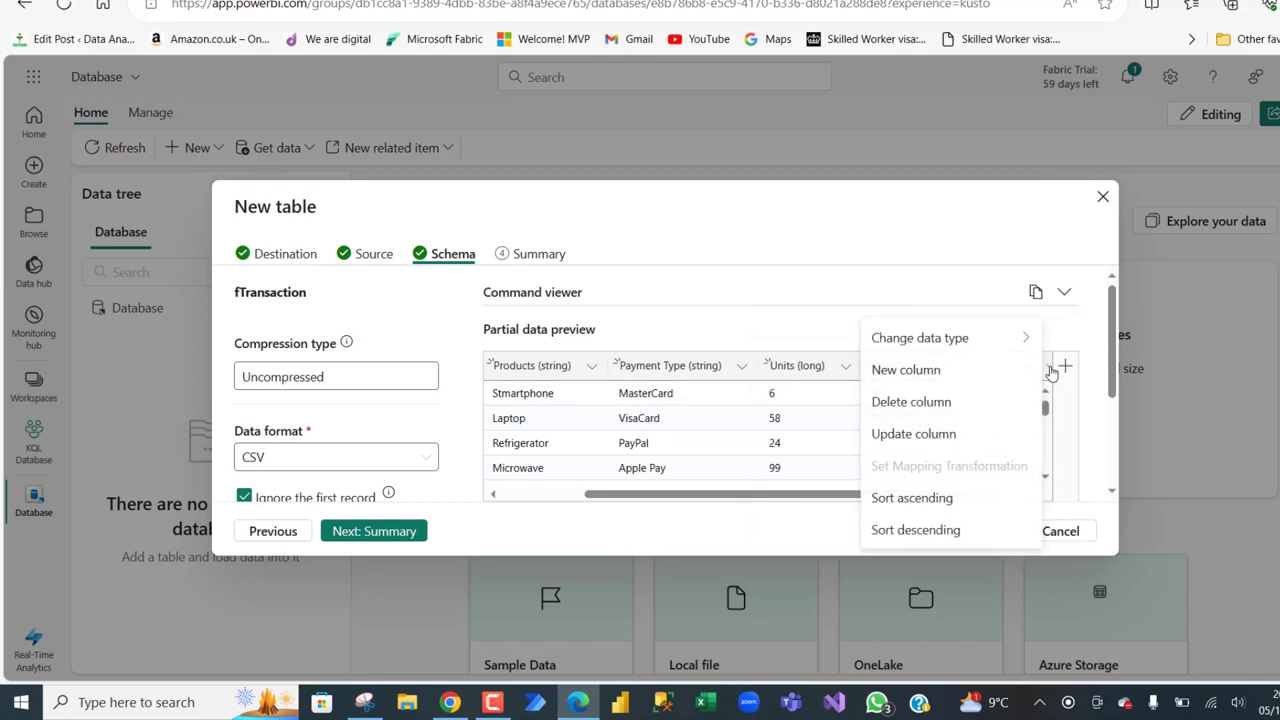
mouse_move(955, 337)
click(735, 372)
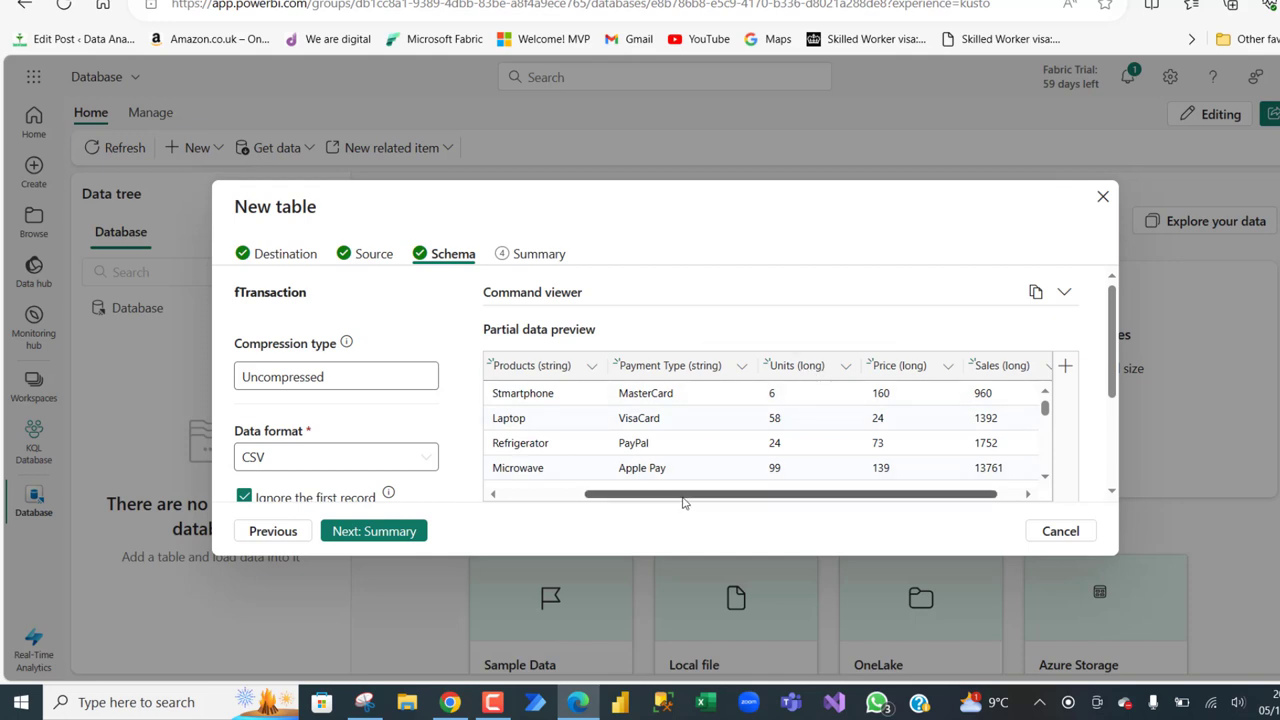
drag(597, 494, 516, 494)
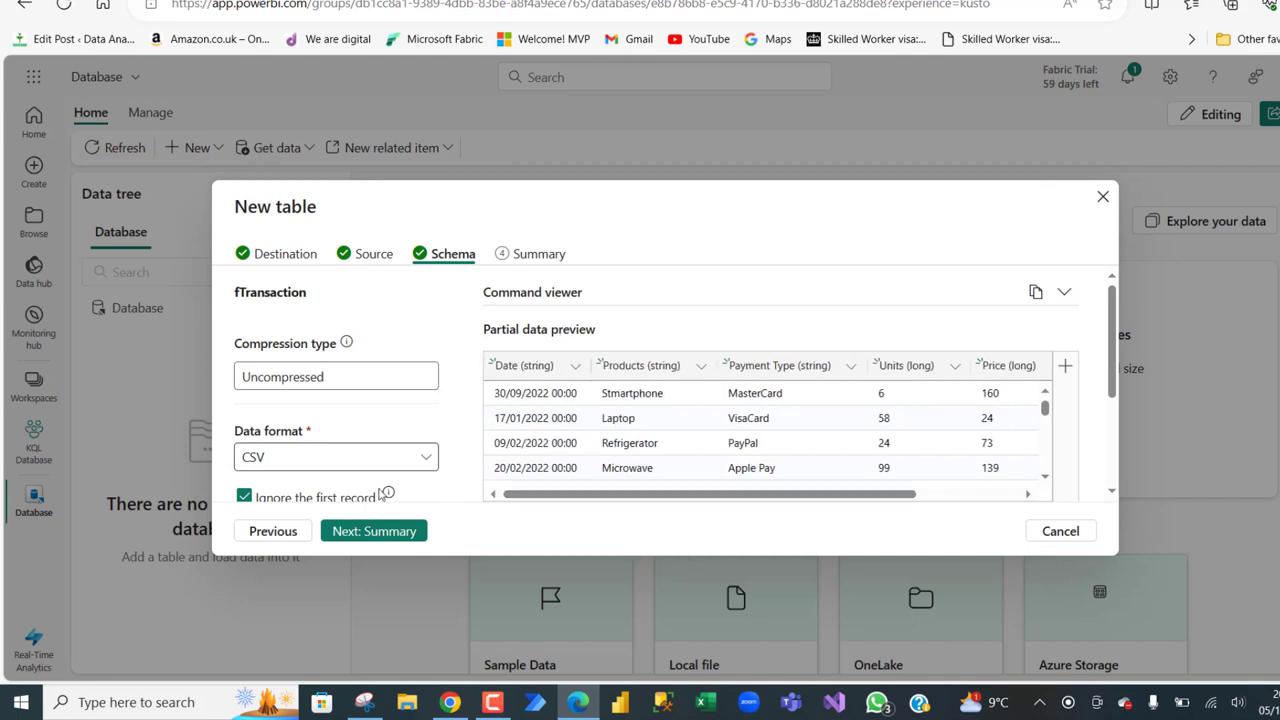
Finish the wizard to create fTransaction, ingest the CSV rows, and close the summary.
click(373, 535)
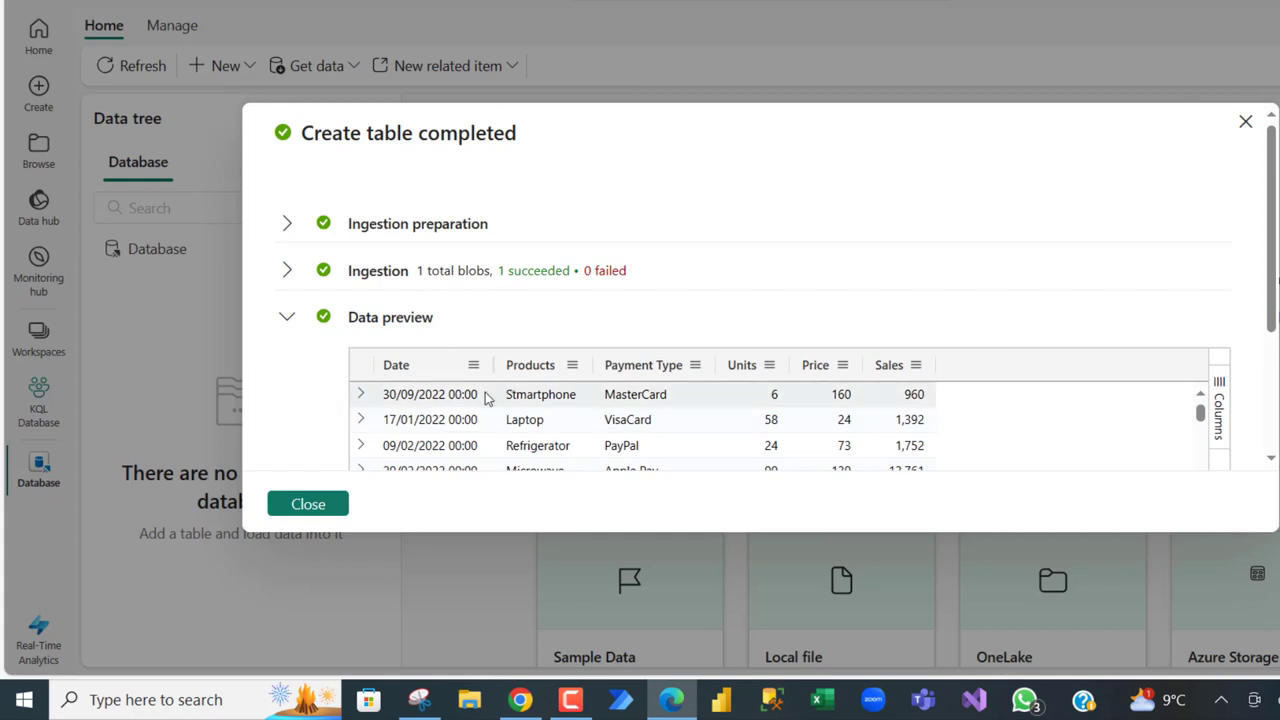
click(309, 505)
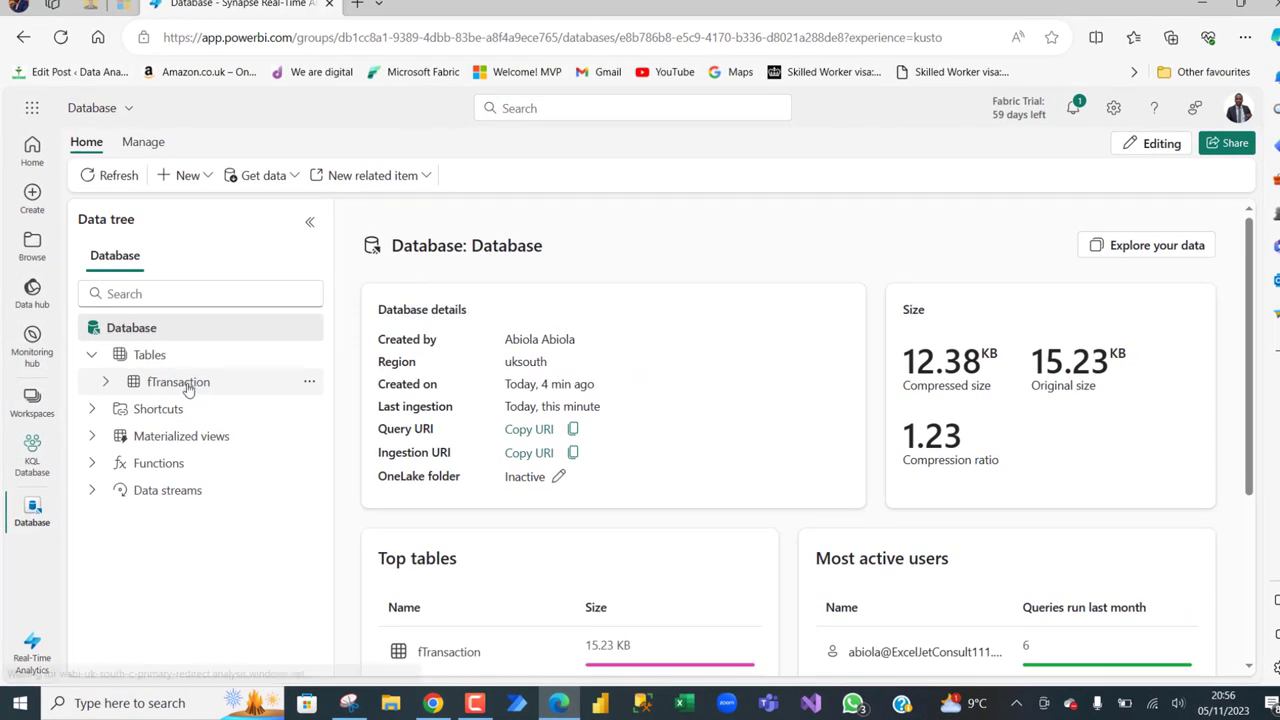
Open the fTransaction table details and scroll down to its Schema section.
click(179, 382)
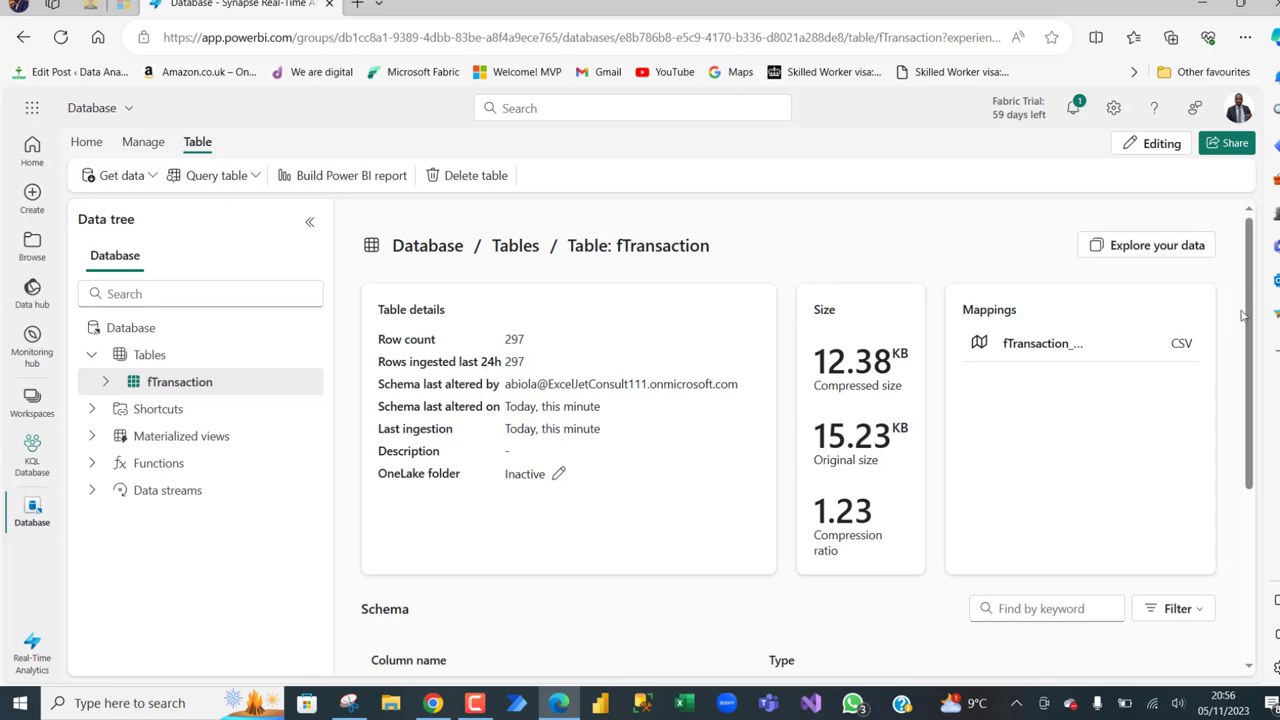
drag(1251, 326, 1250, 360)
scroll(1250, 360, down, 3)
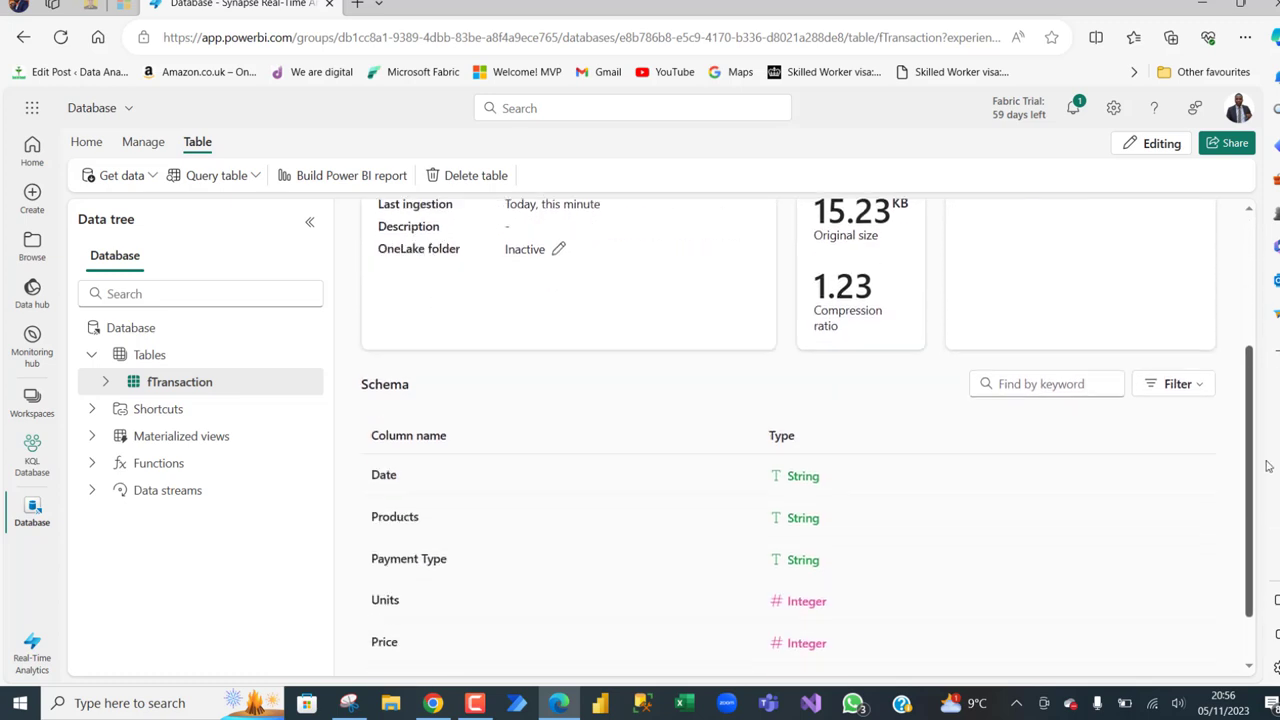